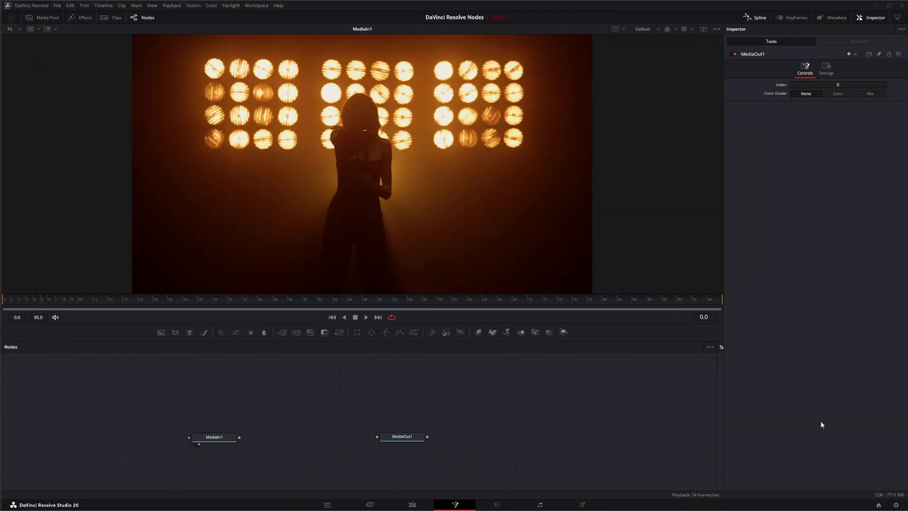
Step: Load the MediaIn1 concert clip in the Inspector and play it through for review
{"action": "left_click", "coordinate": [213, 438]}
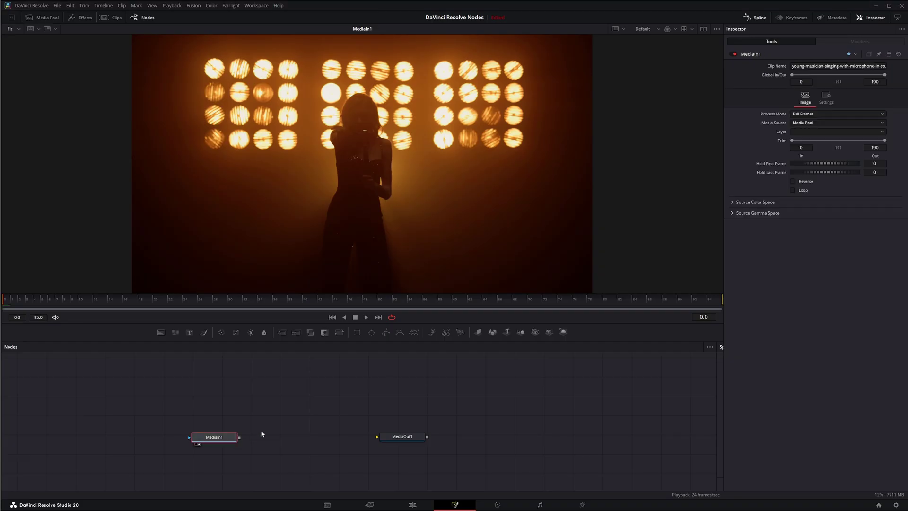
{"action": "left_click", "coordinate": [366, 318]}
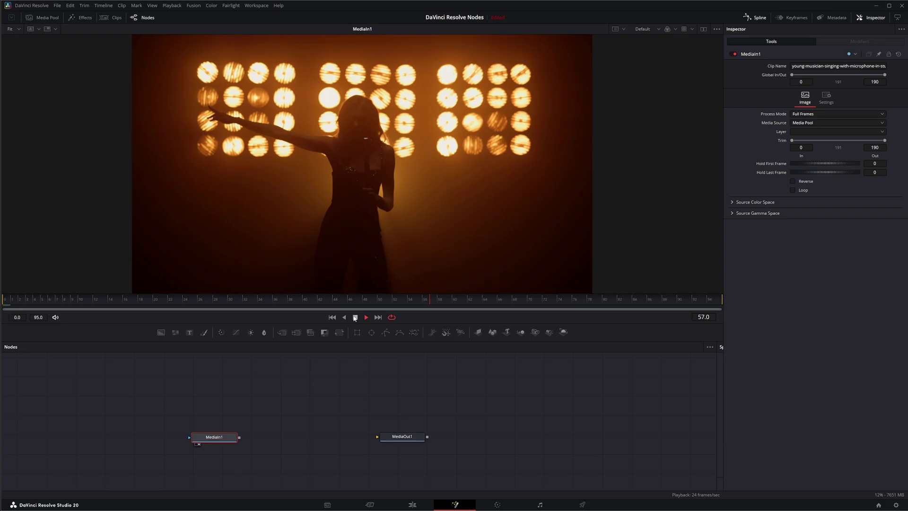
Step: Add a Light Rays node after MediaIn1 with its origin on the top centre light (about 0.488, 0.912)
{"action": "left_click", "coordinate": [351, 317]}
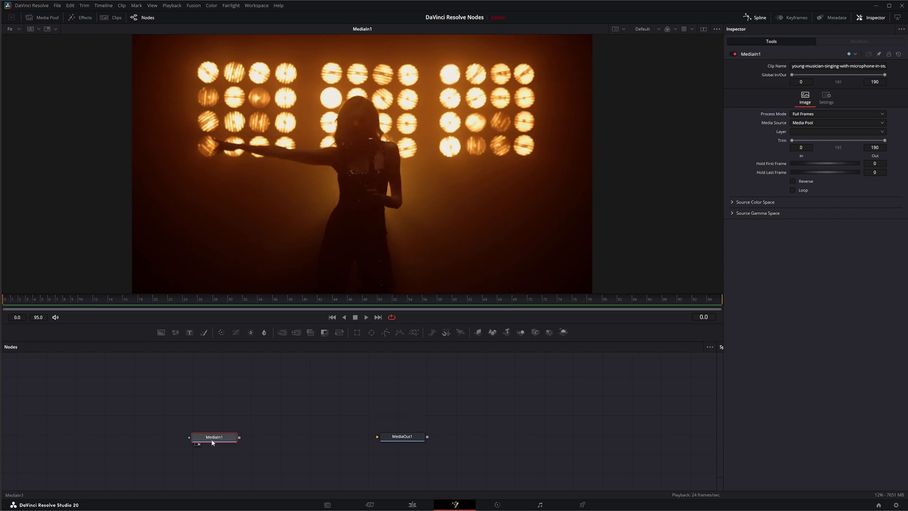
{"action": "key", "text": "shift+space"}
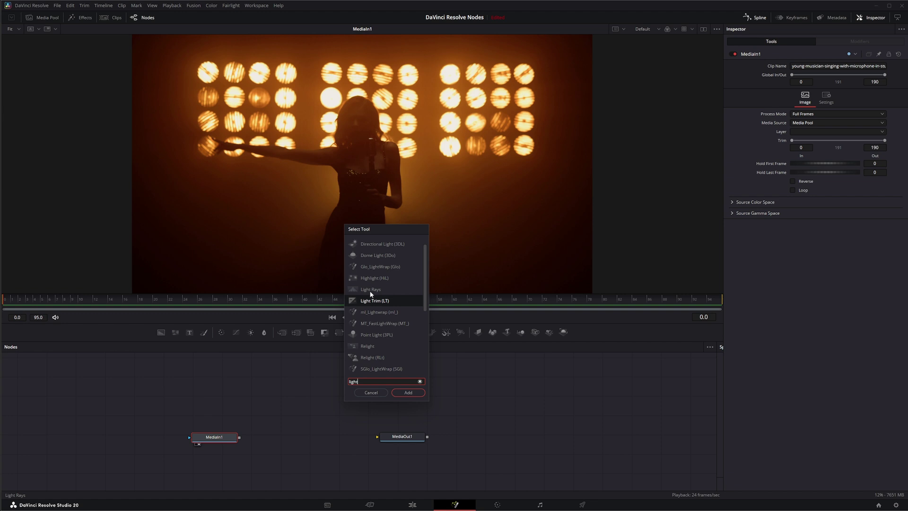
{"action": "left_click", "coordinate": [408, 393]}
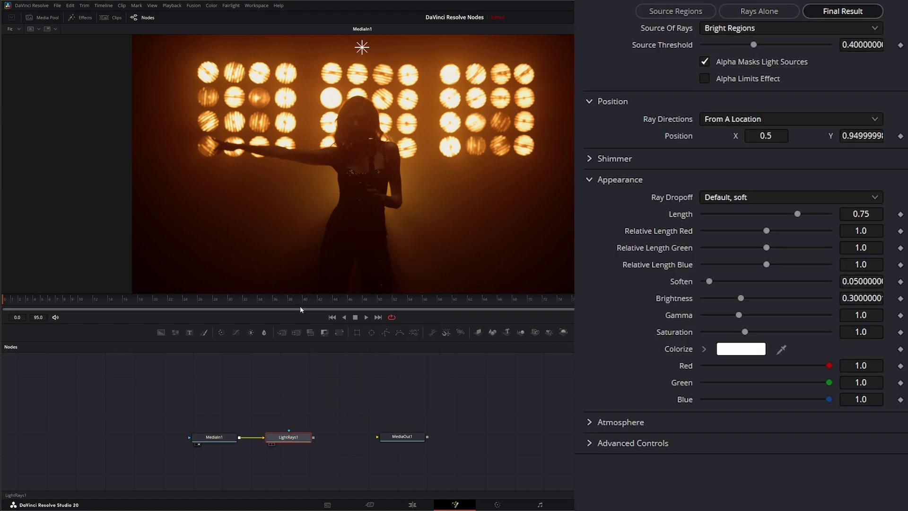
{"action": "key", "text": "1"}
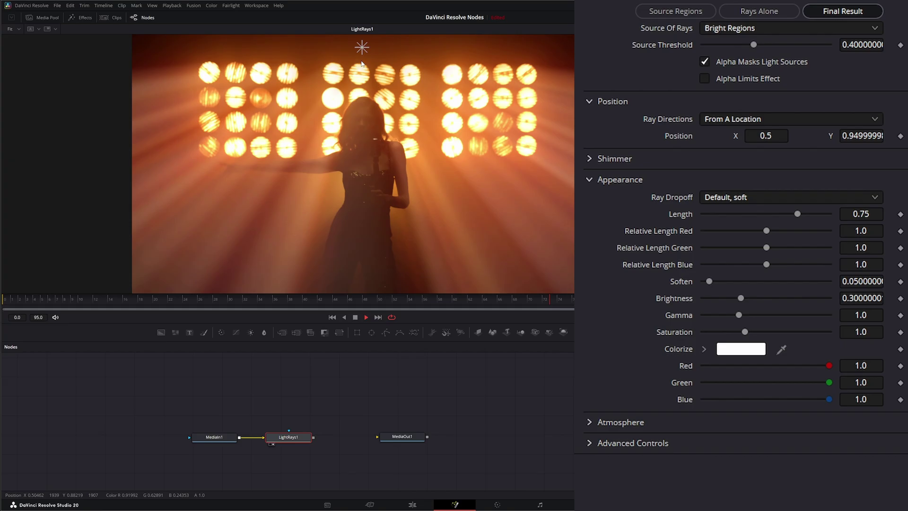
{"action": "mouse_move", "coordinate": [362, 47]}
{"action": "left_mouse_down"}
{"action": "mouse_move", "coordinate": [414, 80]}
{"action": "mouse_move", "coordinate": [287, 91]}
{"action": "mouse_move", "coordinate": [367, 181]}
{"action": "mouse_move", "coordinate": [348, 196]}
{"action": "mouse_move", "coordinate": [375, 164]}
{"action": "mouse_move", "coordinate": [322, 99]}
{"action": "mouse_move", "coordinate": [376, 86]}
{"action": "mouse_move", "coordinate": [321, 74]}
{"action": "mouse_move", "coordinate": [365, 81]}
{"action": "mouse_move", "coordinate": [329, 67]}
{"action": "mouse_move", "coordinate": [157, 132]}
{"action": "mouse_move", "coordinate": [223, 82]}
{"action": "mouse_move", "coordinate": [302, 226]}
{"action": "mouse_move", "coordinate": [403, 261]}
{"action": "mouse_move", "coordinate": [531, 207]}
{"action": "mouse_move", "coordinate": [506, 151]}
{"action": "mouse_move", "coordinate": [355, 42]}
{"action": "mouse_move", "coordinate": [242, 57]}
{"action": "mouse_move", "coordinate": [357, 55]}
{"action": "mouse_move", "coordinate": [349, 76]}
{"action": "mouse_move", "coordinate": [333, 47]}
{"action": "mouse_move", "coordinate": [369, 58]}
{"action": "mouse_move", "coordinate": [351, 58]}
{"action": "mouse_move", "coordinate": [361, 70]}
{"action": "mouse_move", "coordinate": [317, 71]}
{"action": "mouse_move", "coordinate": [360, 56]}
{"action": "mouse_move", "coordinate": [362, 71]}
{"action": "mouse_move", "coordinate": [356, 58]}
{"action": "left_mouse_up"}
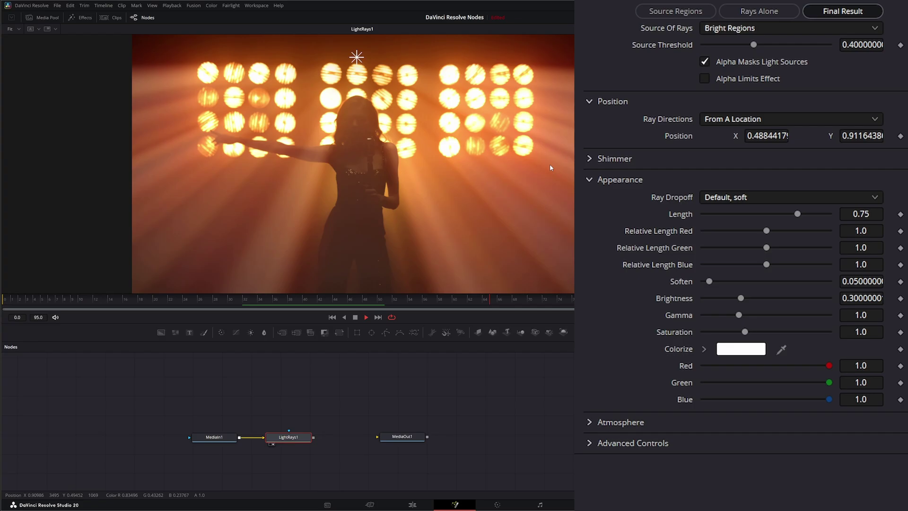
Step: Insert a Tracker node after MediaIn1, breaking MediaIn1's link to LightRays1
{"action": "left_click", "coordinate": [355, 317]}
{"action": "left_click", "coordinate": [332, 317]}
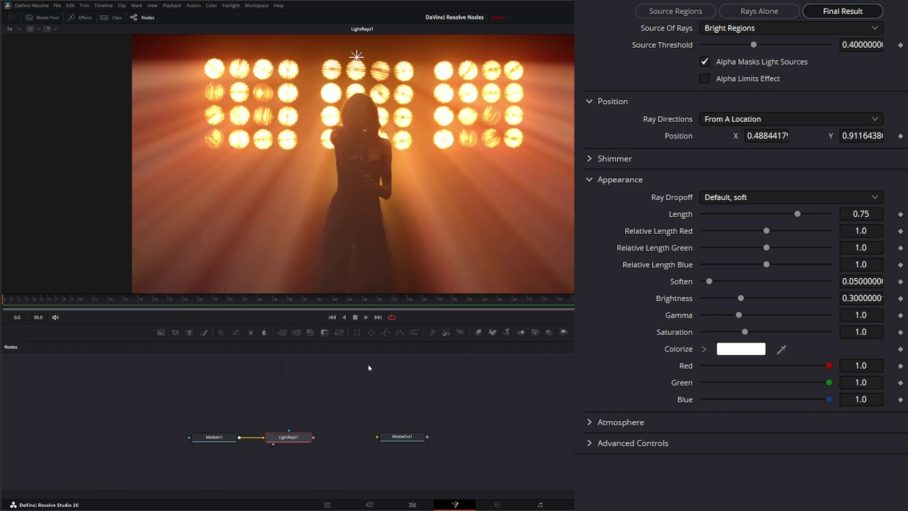
{"action": "left_click_drag", "start_coordinate": [265, 439], "coordinate": [256, 427]}
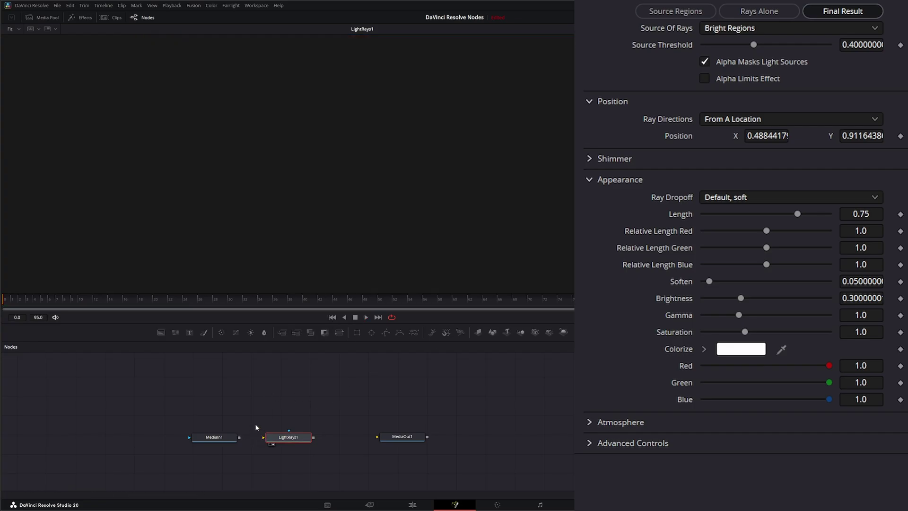
{"action": "left_click", "coordinate": [222, 437]}
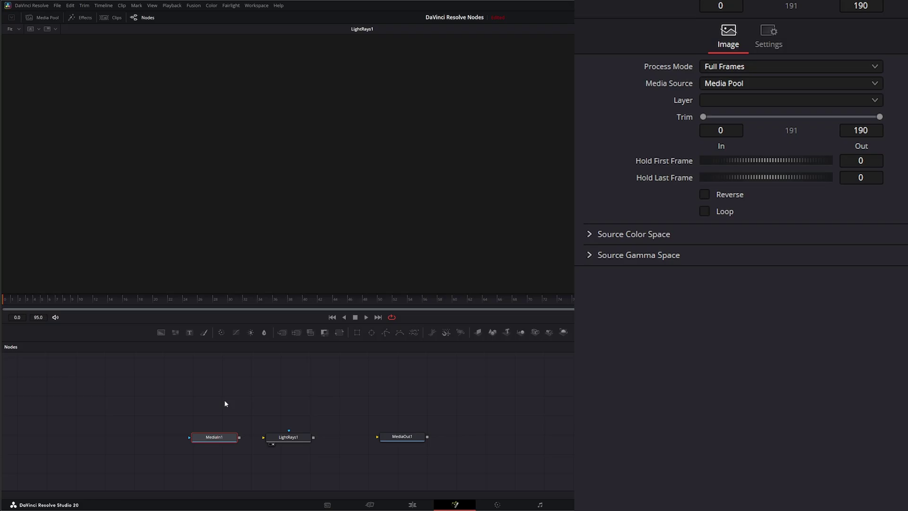
{"action": "key", "text": "shift+space"}
{"action": "type", "text": "track"}
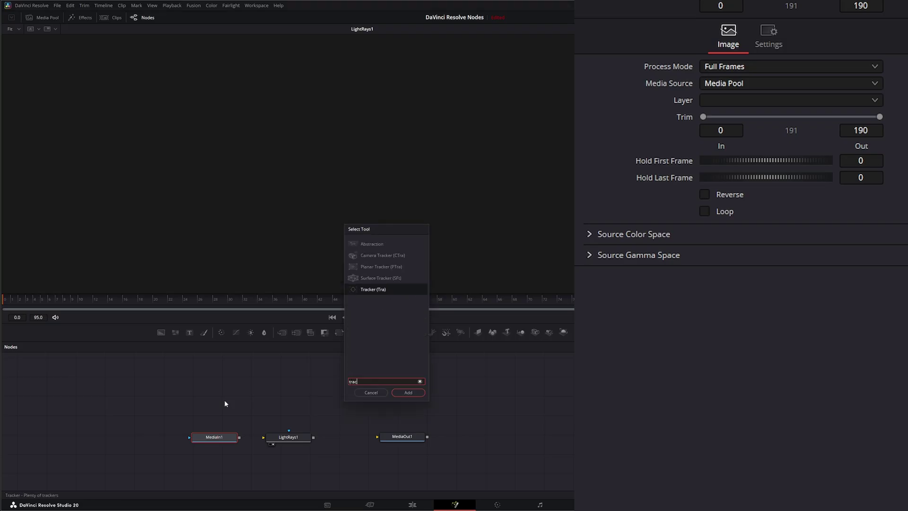
{"action": "key", "text": "Return"}
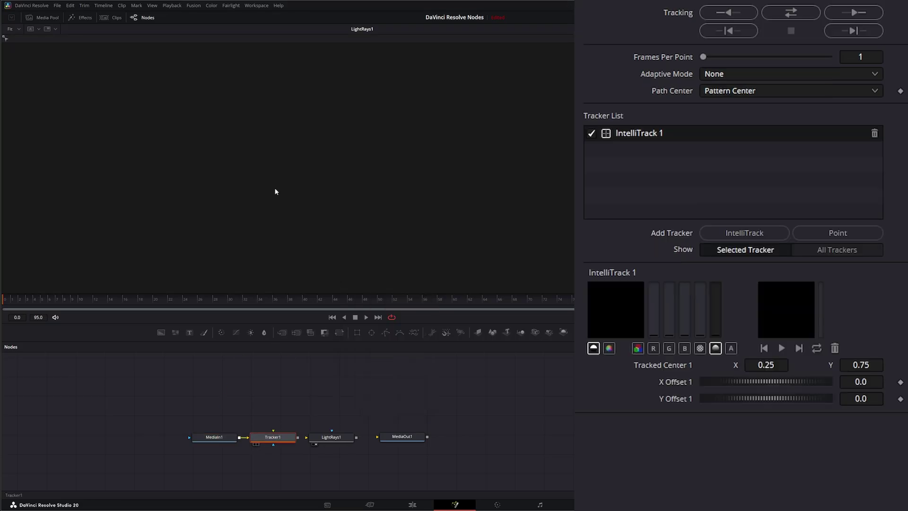
Step: Track a top-centre stage light forward (centre about 0.4986, 0.8474) and move Tracker1 out of the chain
{"action": "key", "text": "1"}
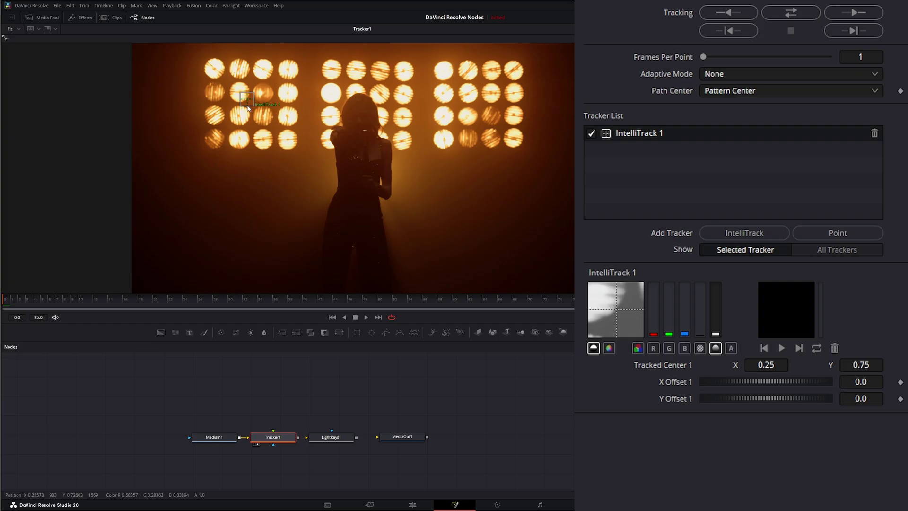
{"action": "left_click_drag", "start_coordinate": [246, 102], "coordinate": [357, 71]}
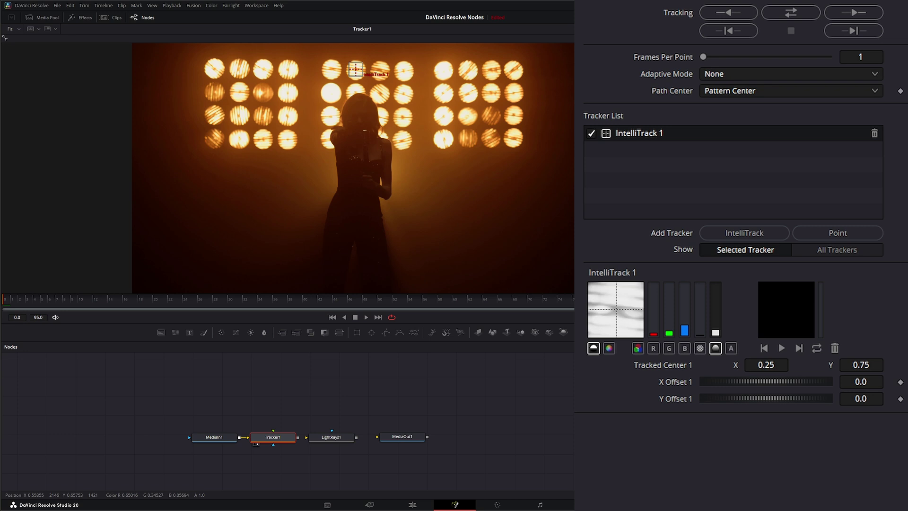
{"action": "left_click", "coordinate": [867, 13]}
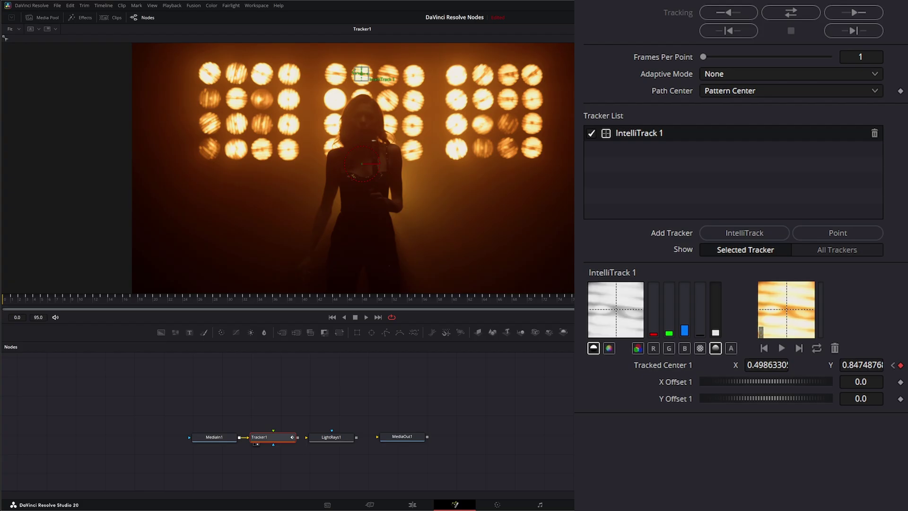
{"action": "left_click_drag", "start_coordinate": [273, 438], "coordinate": [232, 407]}
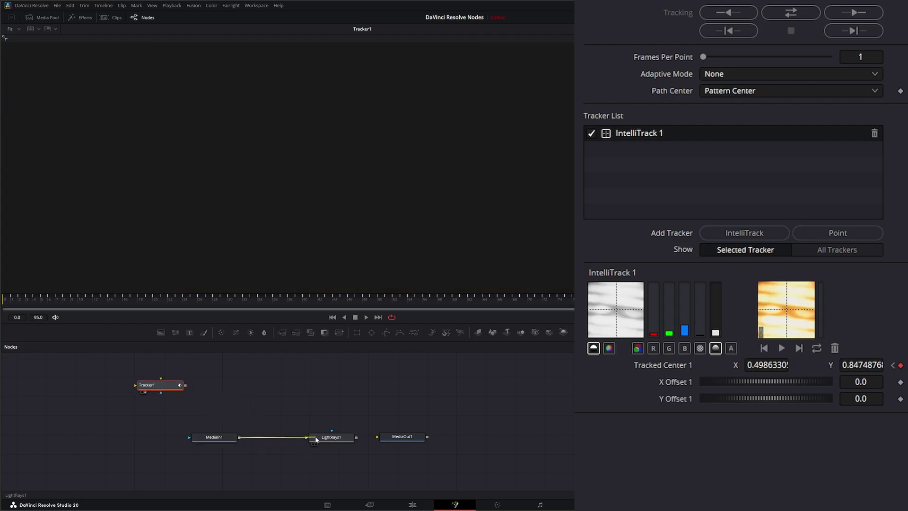
Step: Connect LightRays1 Position to Tracker1IntelliTrack1Path and play to confirm the rays follow the light
{"action": "left_click", "coordinate": [326, 440]}
{"action": "left_click_drag", "start_coordinate": [337, 440], "coordinate": [320, 238]}
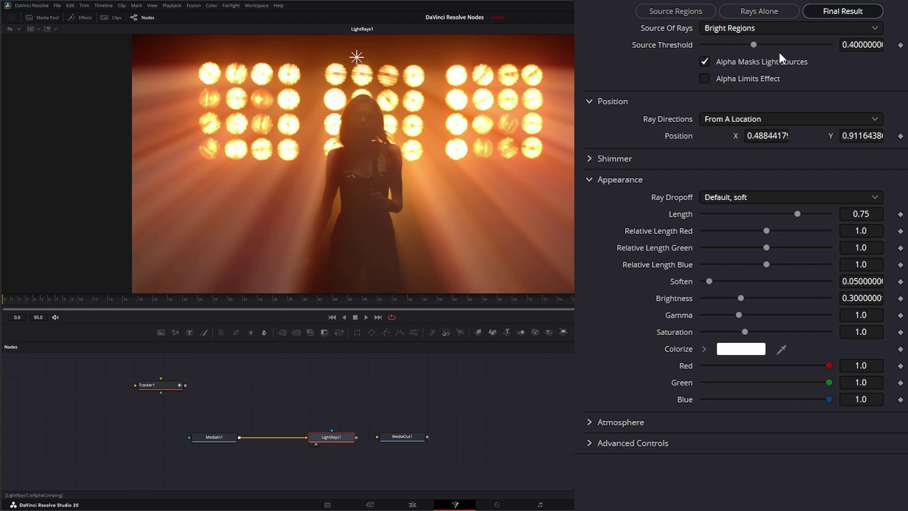
{"action": "right_click", "coordinate": [676, 133]}
{"action": "mouse_move", "coordinate": [713, 207]}
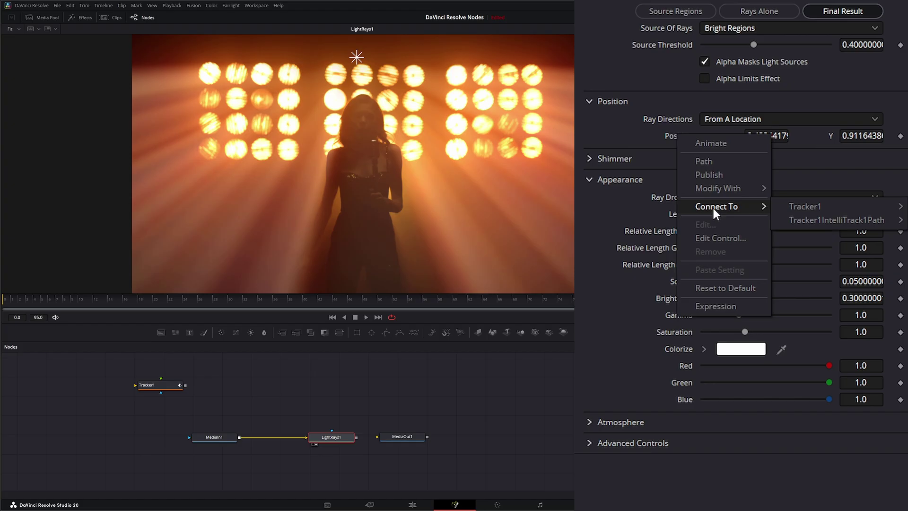
{"action": "left_click", "coordinate": [836, 220]}
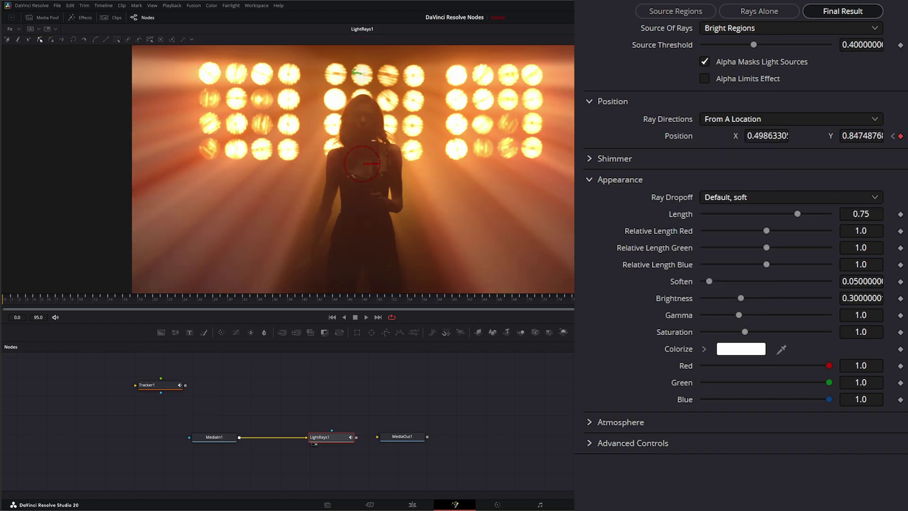
{"action": "left_click", "coordinate": [367, 317]}
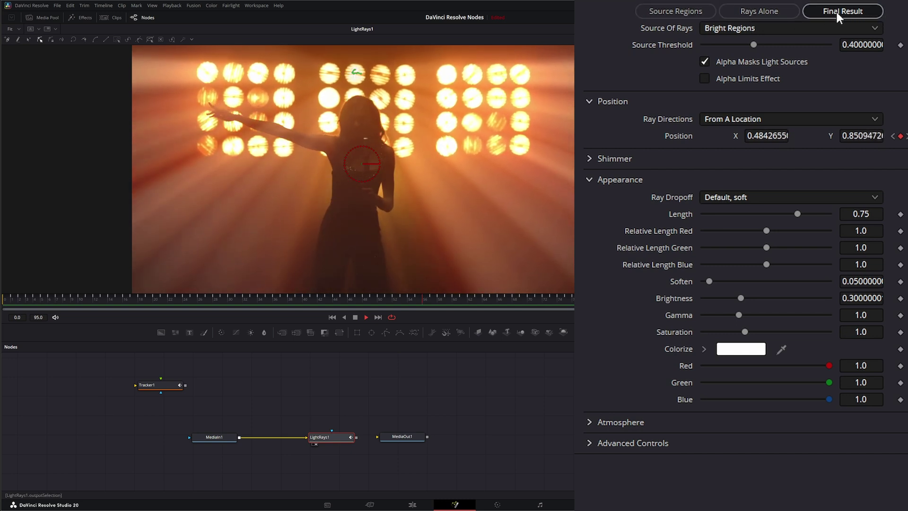
Step: Preview the Rays Only and Source Regions outputs, trying an Edges source before returning to Bright Regions
{"action": "left_click", "coordinate": [753, 13]}
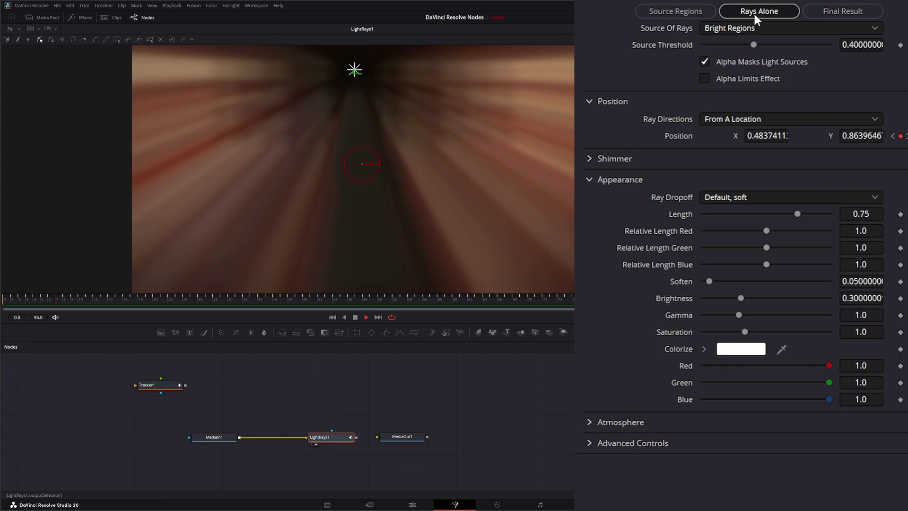
{"action": "left_click", "coordinate": [660, 15]}
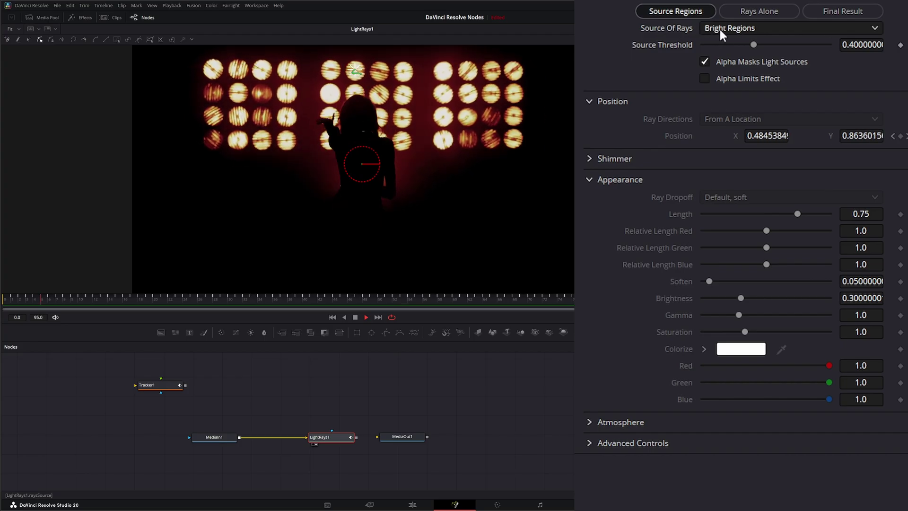
{"action": "left_click", "coordinate": [848, 19]}
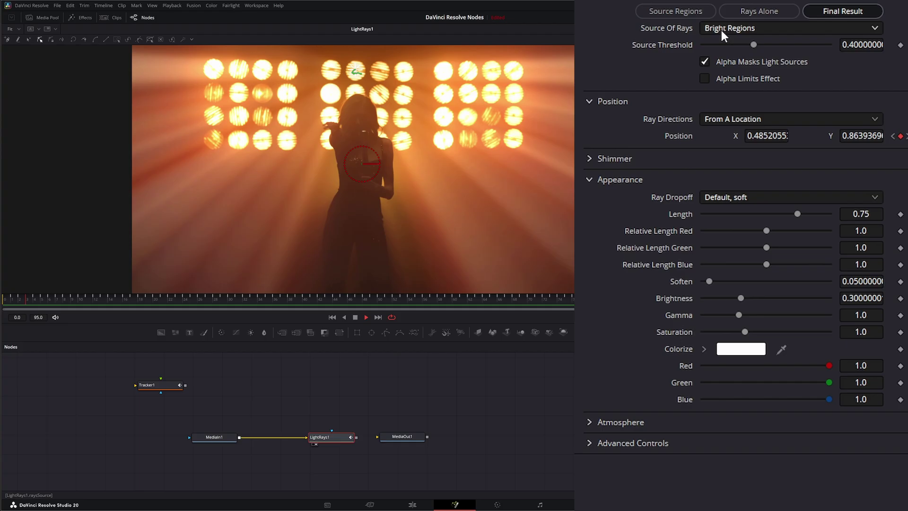
{"action": "left_click", "coordinate": [721, 29]}
{"action": "left_click", "coordinate": [725, 57]}
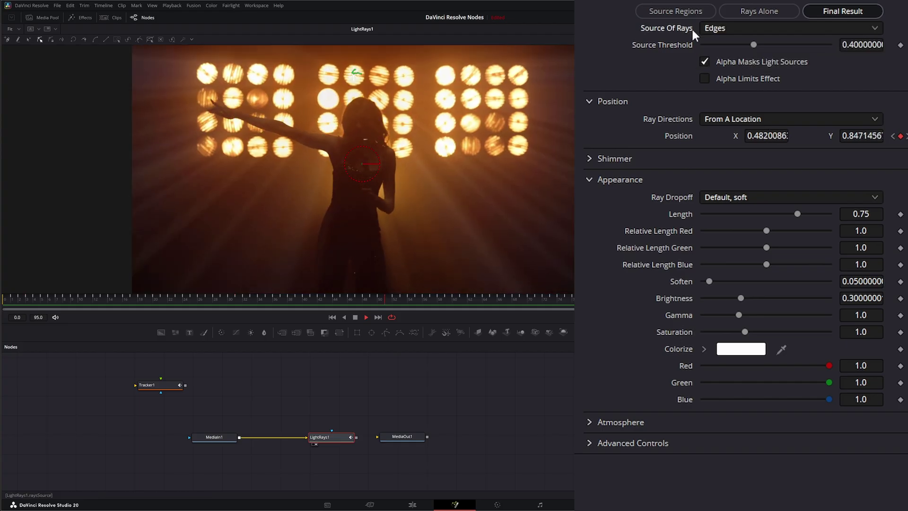
{"action": "left_click", "coordinate": [676, 11]}
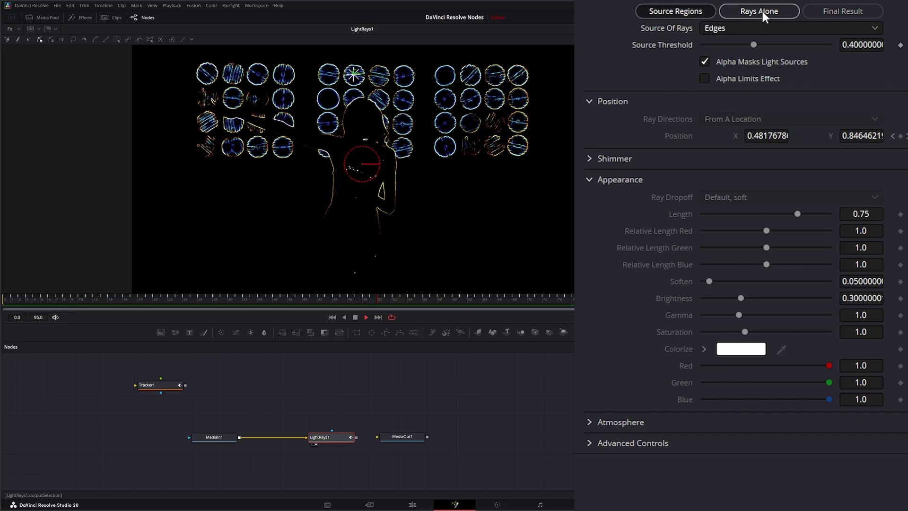
{"action": "left_click", "coordinate": [724, 27]}
{"action": "left_click", "coordinate": [725, 40]}
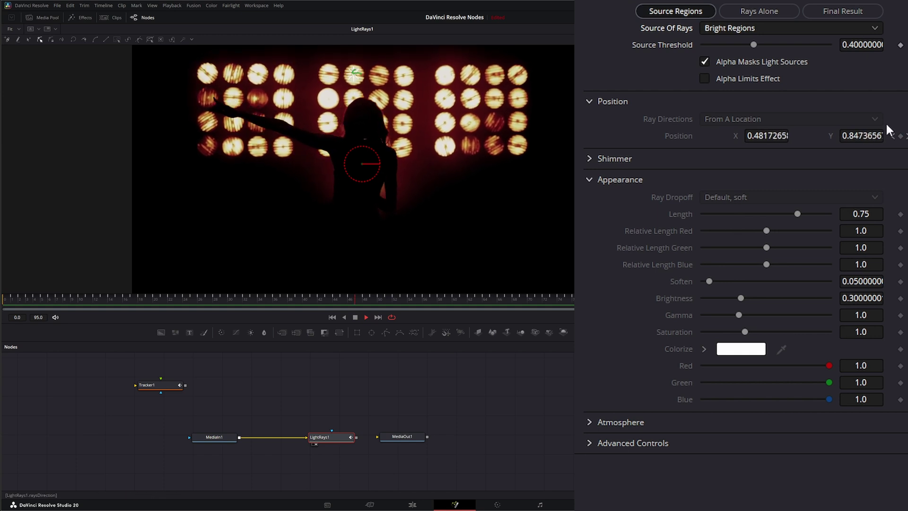
Step: Raise the Source Threshold to 0.695 and stop playback on the Final Result view
{"action": "left_click_drag", "start_coordinate": [753, 46], "coordinate": [789, 45]}
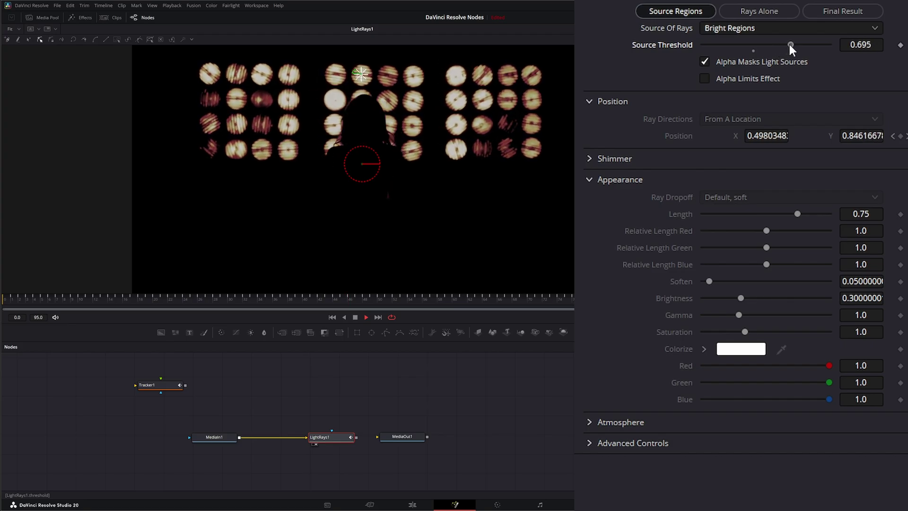
{"action": "left_click", "coordinate": [845, 10]}
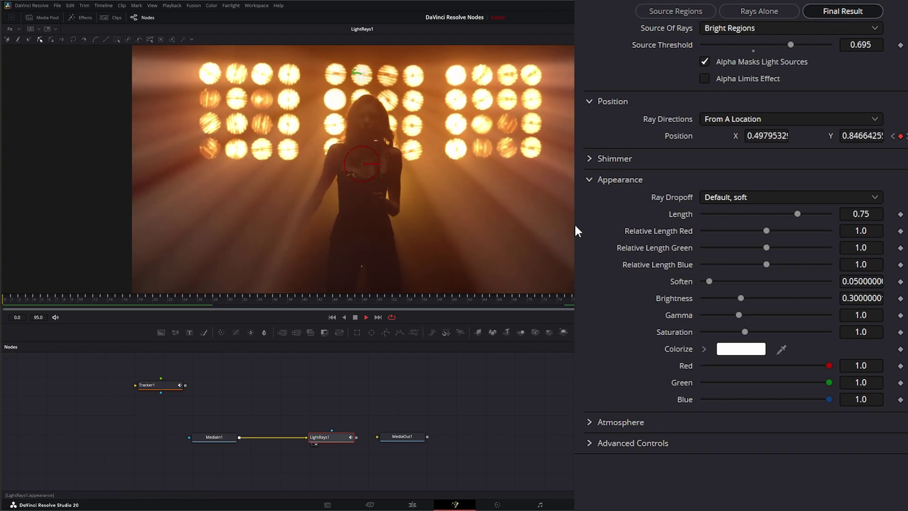
{"action": "left_click", "coordinate": [366, 317]}
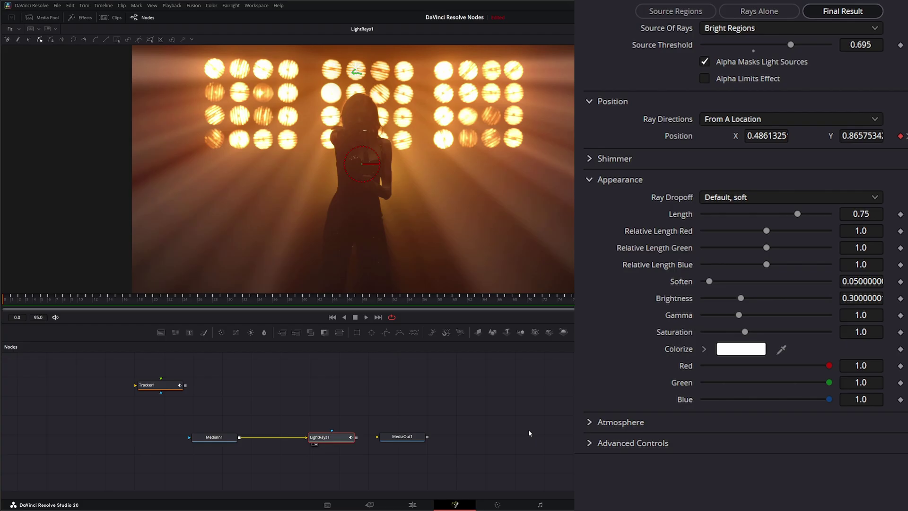
Step: Visit the Color page, return to Fusion, and nudge MediaIn1 slightly left in the node graph
{"action": "left_click", "coordinate": [496, 504]}
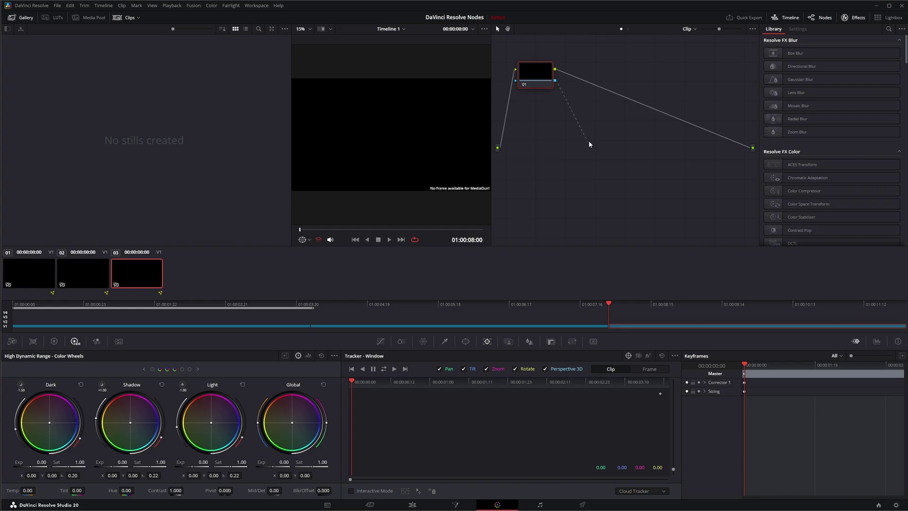
{"action": "left_click", "coordinate": [454, 504]}
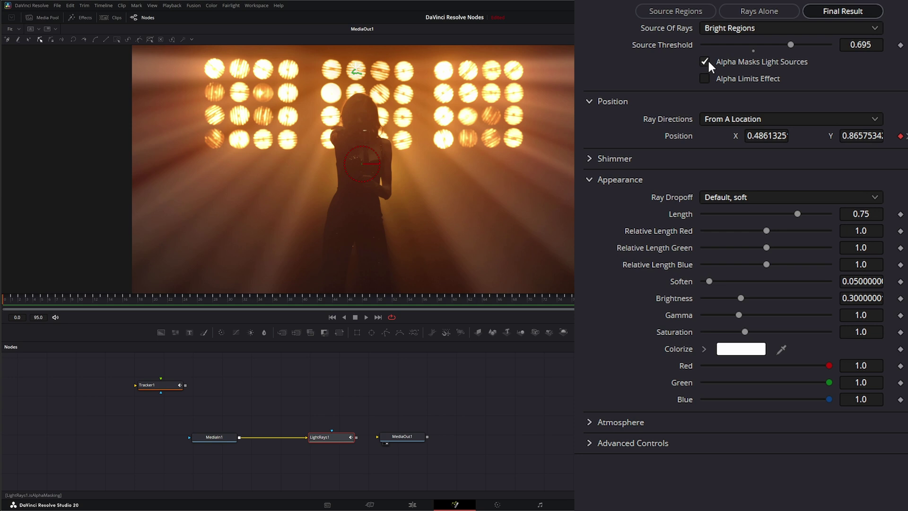
{"action": "left_click_drag", "start_coordinate": [223, 443], "coordinate": [211, 443]}
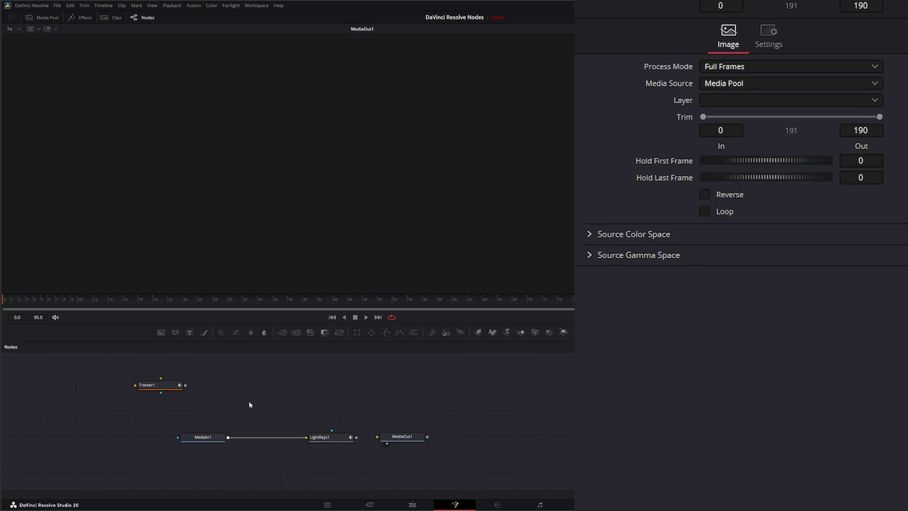
Step: Add a Channel Booleans node and a Rectangle mask, connecting the mask into Channel Booleans
{"action": "key", "text": "shift+space"}
{"action": "type", "text": "trac"}
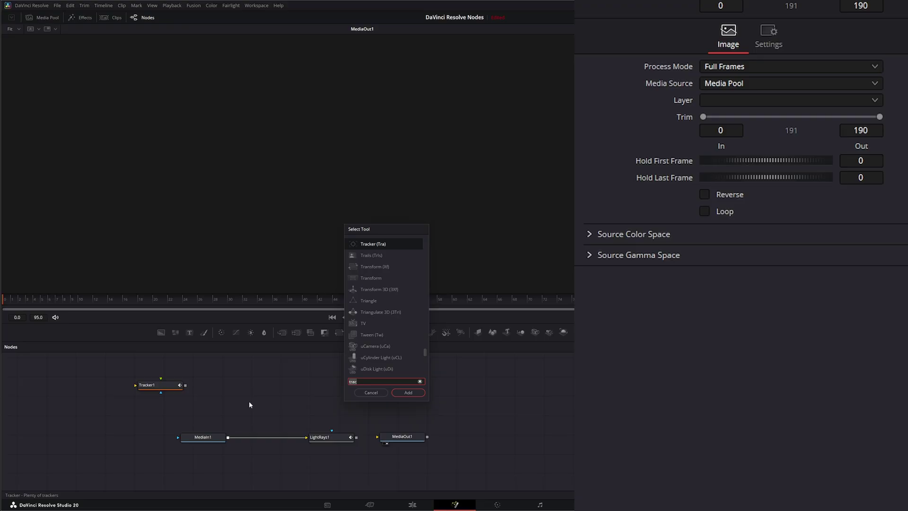
{"action": "key", "text": "BackSpace"}
{"action": "key", "text": "BackSpace"}
{"action": "key", "text": "BackSpace"}
{"action": "key", "text": "BackSpace"}
{"action": "type", "text": "chan"}
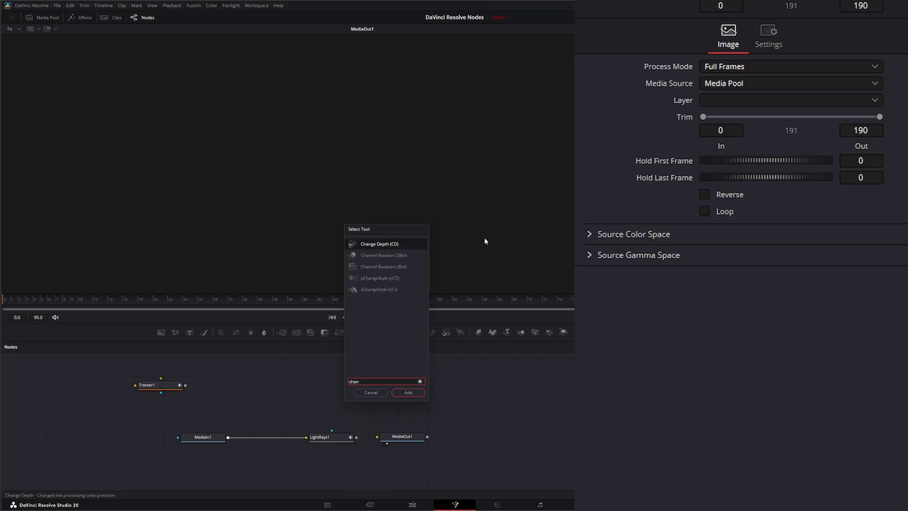
{"action": "left_click", "coordinate": [390, 267]}
{"action": "left_click", "coordinate": [409, 392]}
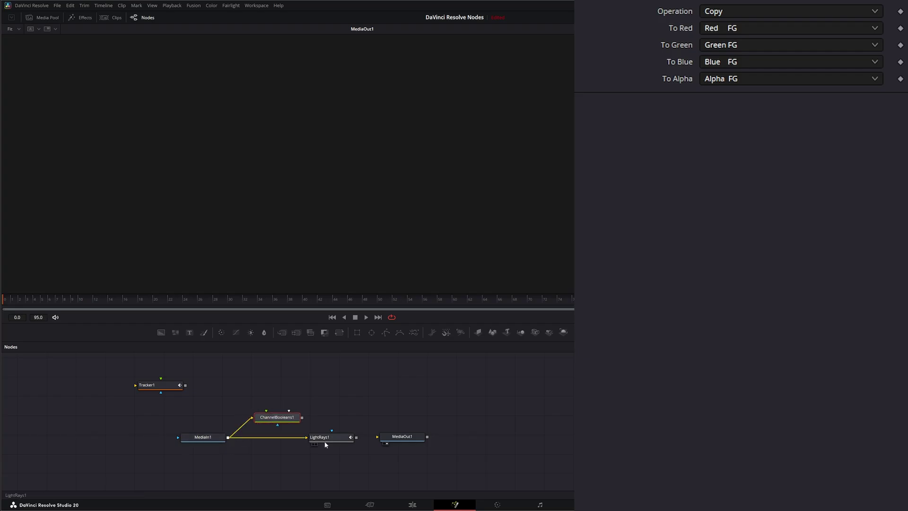
{"action": "left_click_drag", "start_coordinate": [284, 418], "coordinate": [278, 247]}
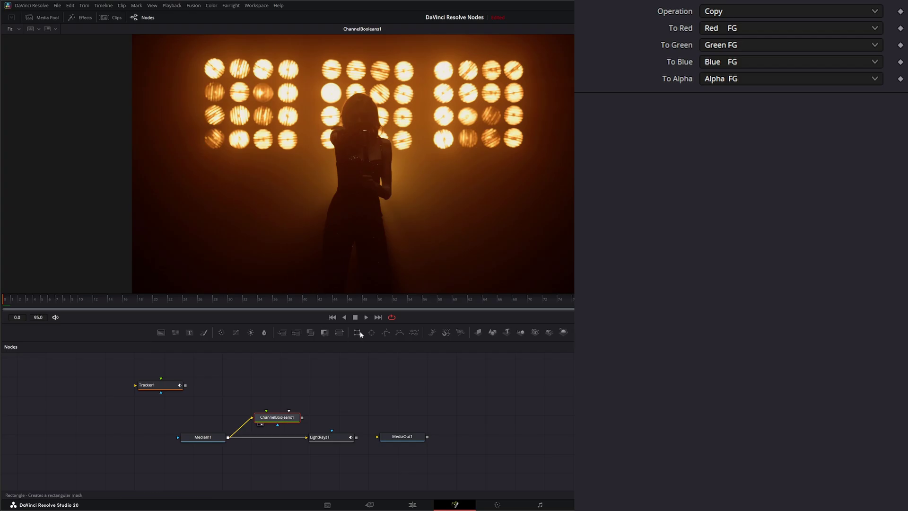
{"action": "left_click_drag", "start_coordinate": [264, 375], "coordinate": [260, 374]}
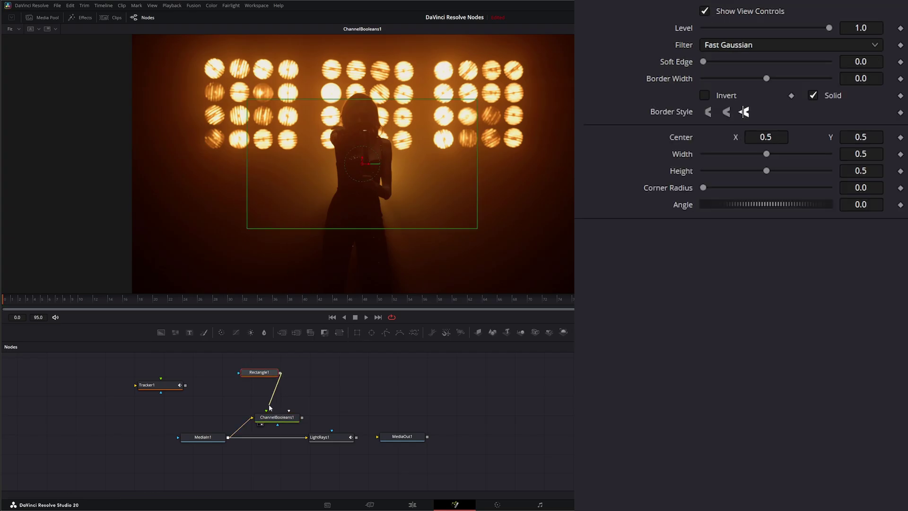
{"action": "left_click_drag", "start_coordinate": [268, 413], "coordinate": [267, 412]}
Step: Set Channel Booleans to take Red, Green and Blue from BG while keeping Alpha from FG
{"action": "left_click", "coordinate": [287, 420]}
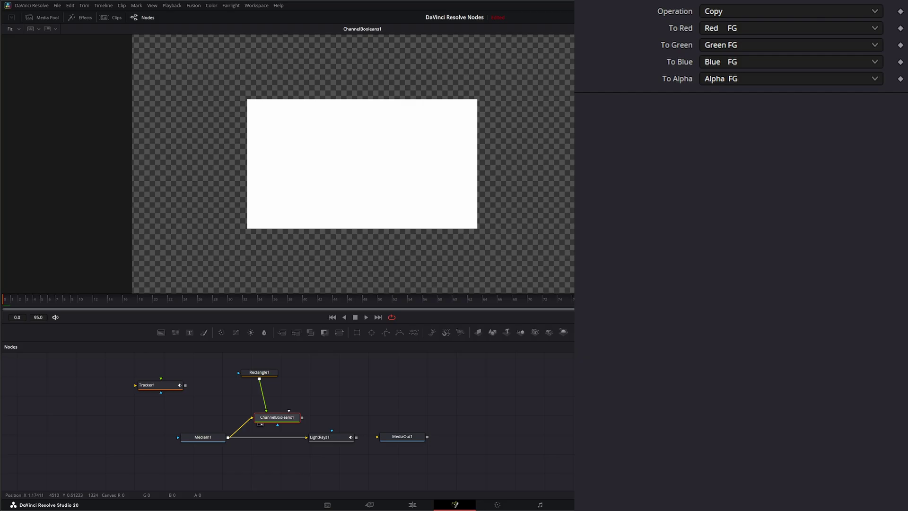
{"action": "left_click", "coordinate": [714, 29]}
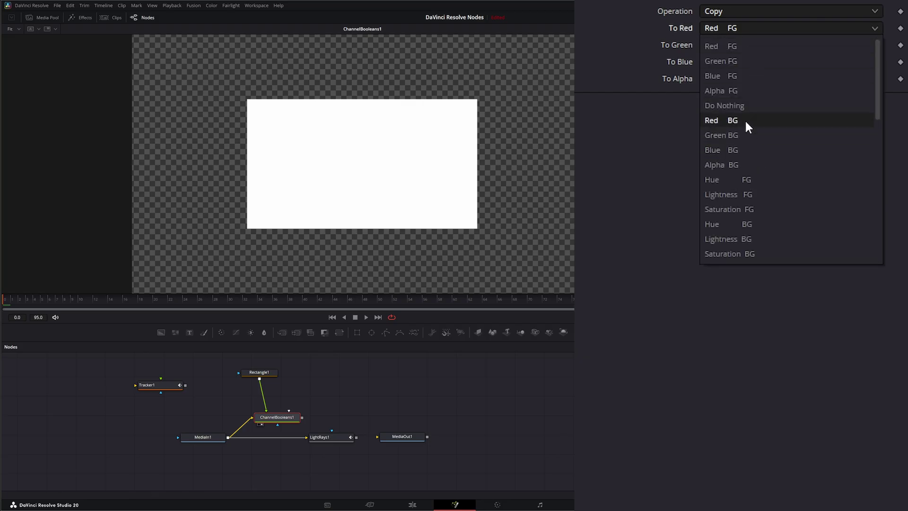
{"action": "left_click", "coordinate": [746, 121]}
{"action": "left_click", "coordinate": [723, 46]}
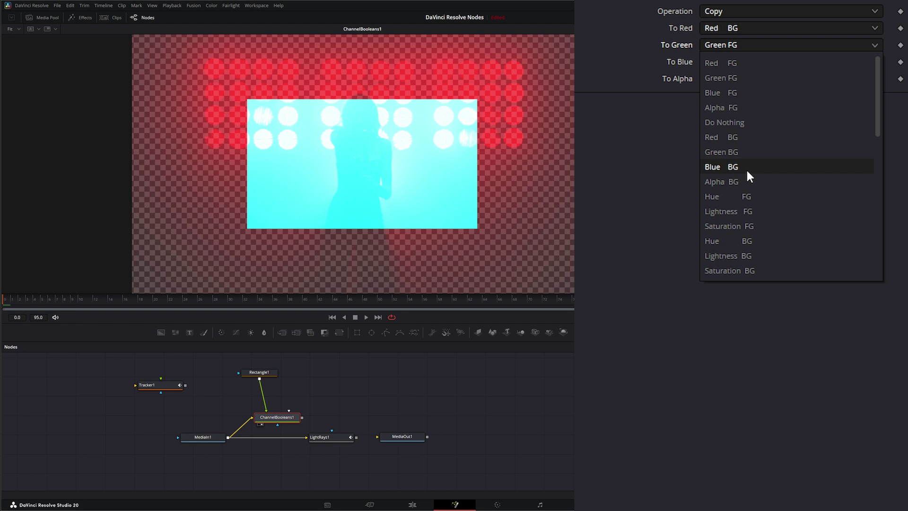
{"action": "left_click", "coordinate": [739, 151]}
{"action": "left_click", "coordinate": [723, 66]}
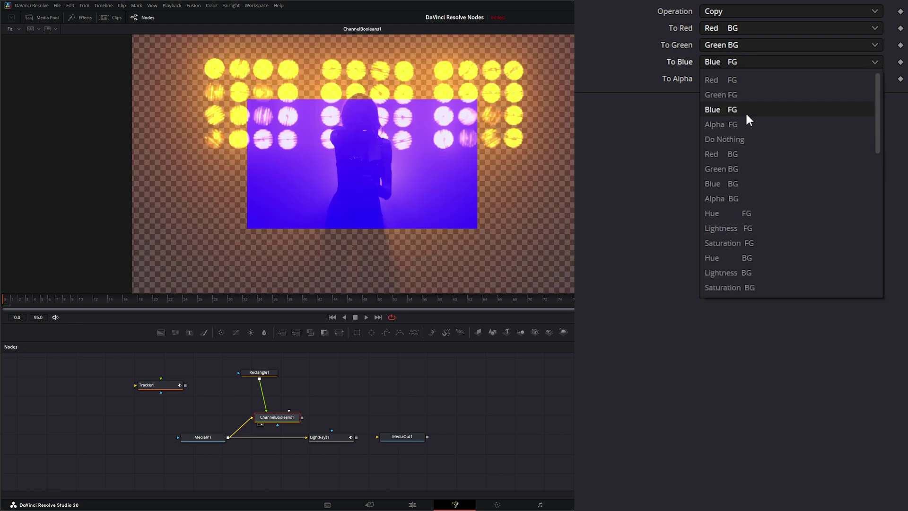
{"action": "left_click", "coordinate": [740, 183]}
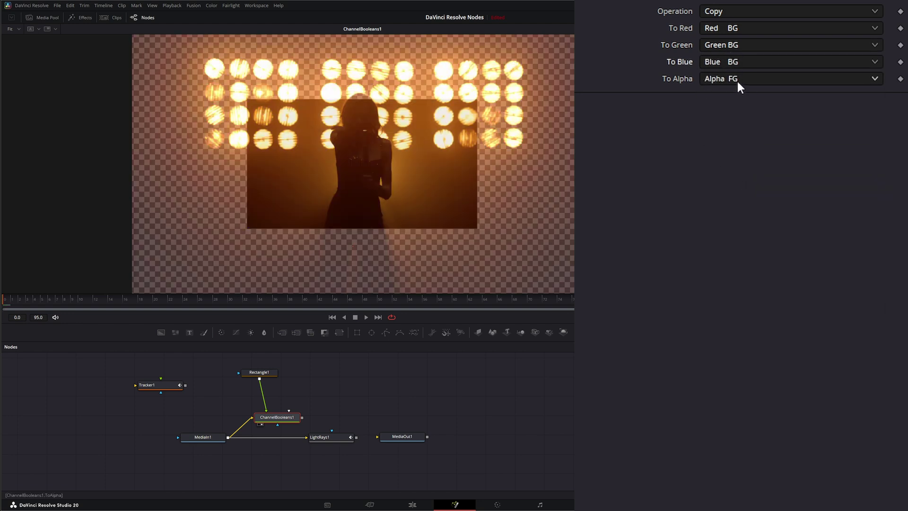
{"action": "left_click", "coordinate": [717, 78]}
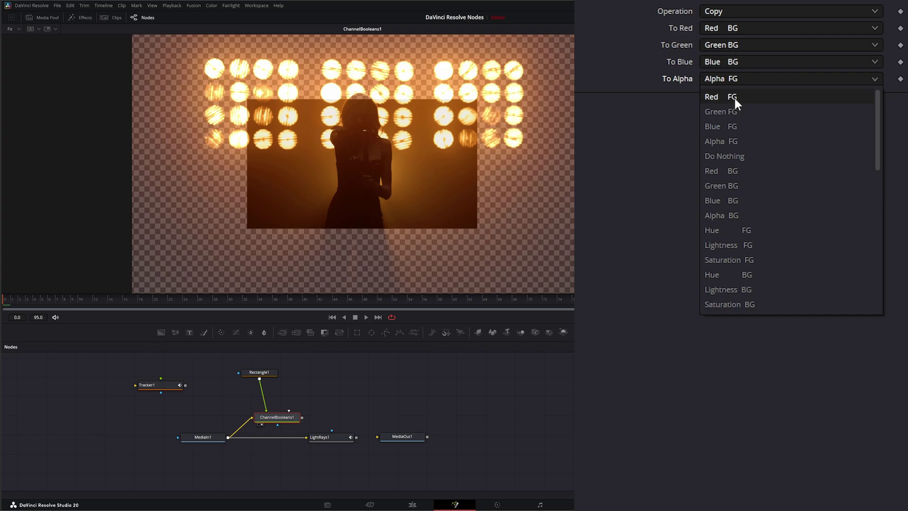
{"action": "left_click", "coordinate": [747, 140]}
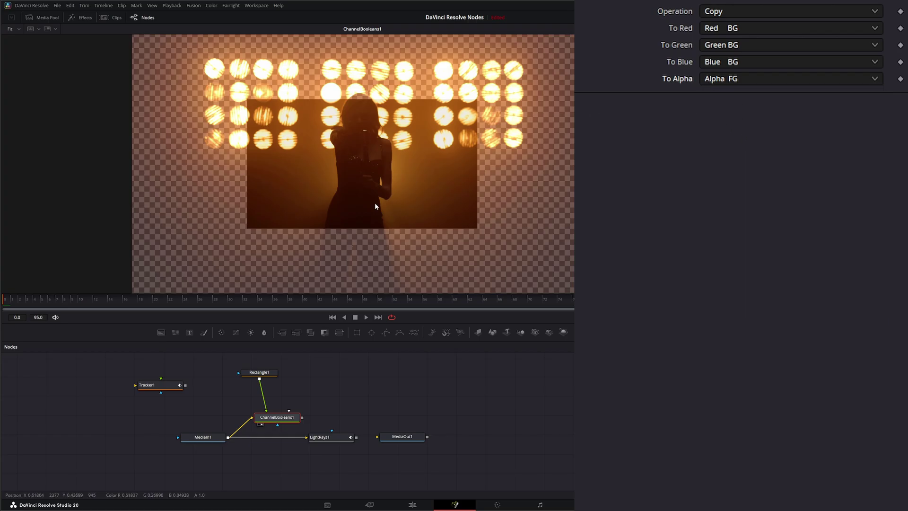
Step: Reshape Rectangle1 into a tall central strip around the singer (Width 0.2319, Height 1.0836)
{"action": "left_click", "coordinate": [264, 377]}
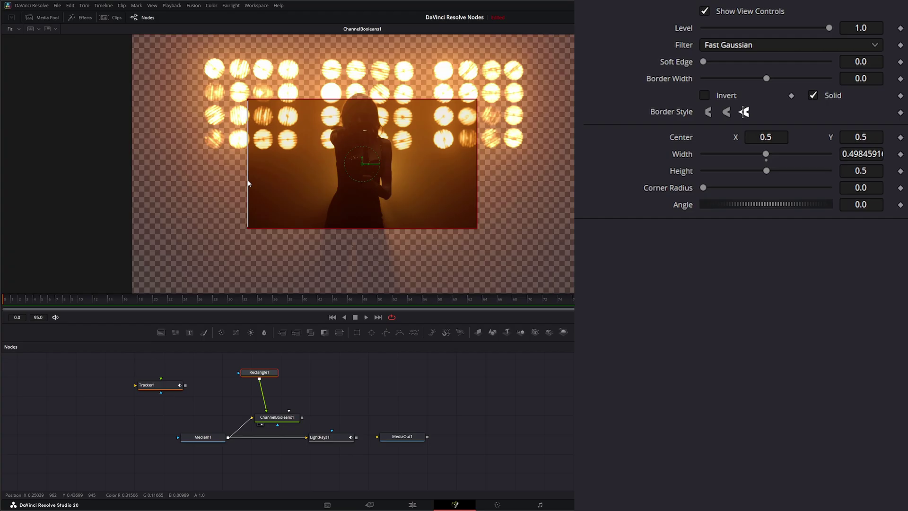
{"action": "left_click_drag", "start_coordinate": [248, 184], "coordinate": [312, 184]}
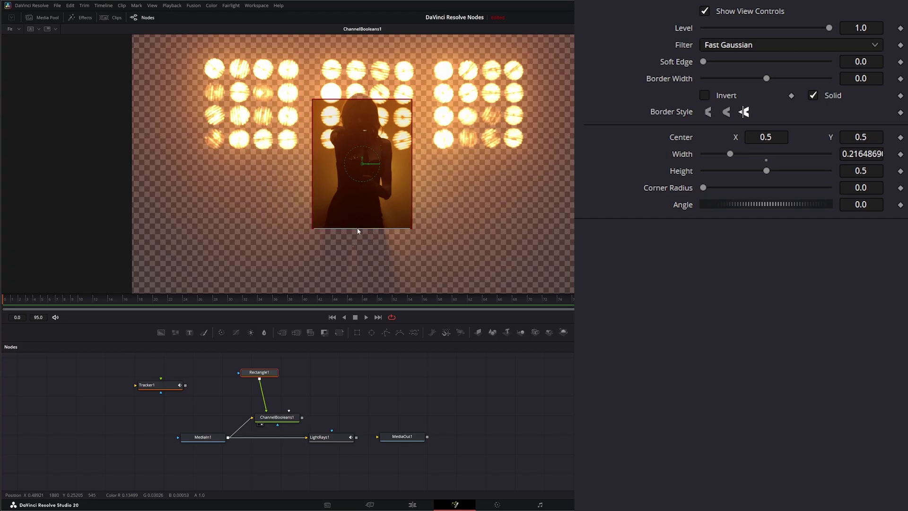
{"action": "left_click_drag", "start_coordinate": [358, 231], "coordinate": [357, 299]}
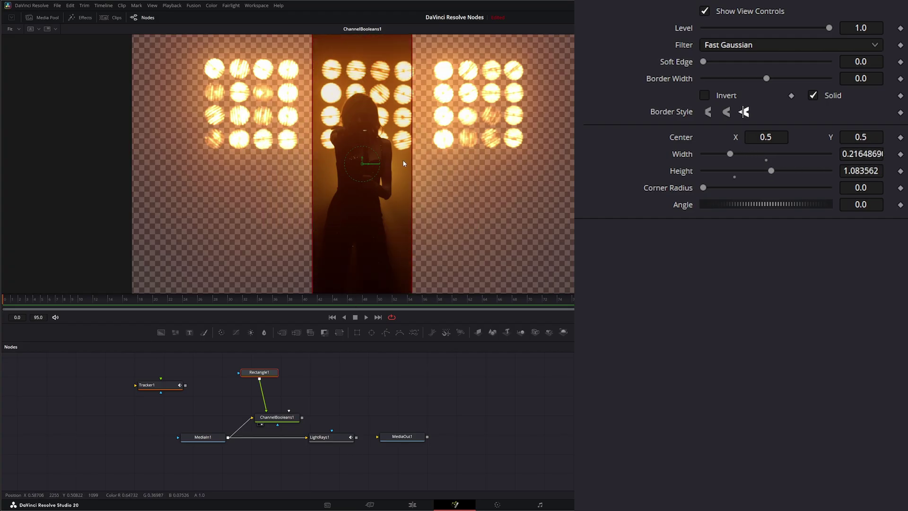
{"action": "left_click_drag", "start_coordinate": [411, 165], "coordinate": [365, 165]}
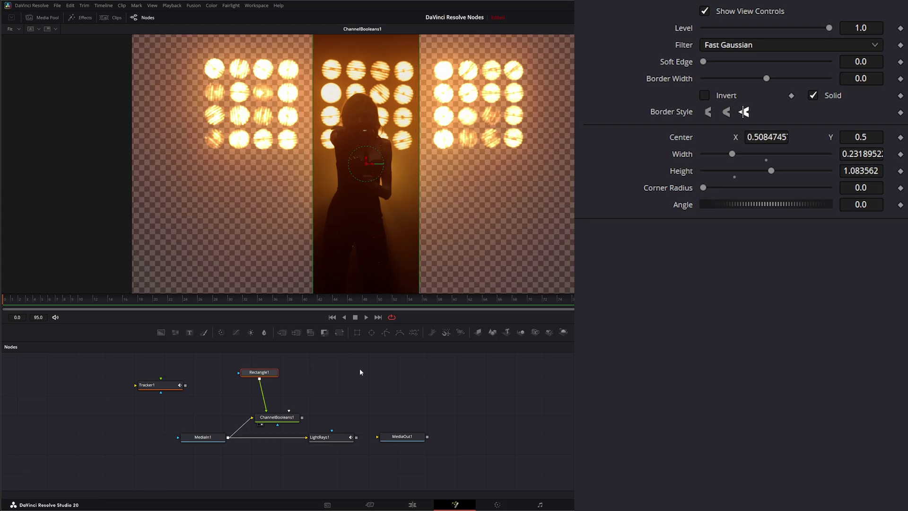
{"action": "key", "text": "1"}
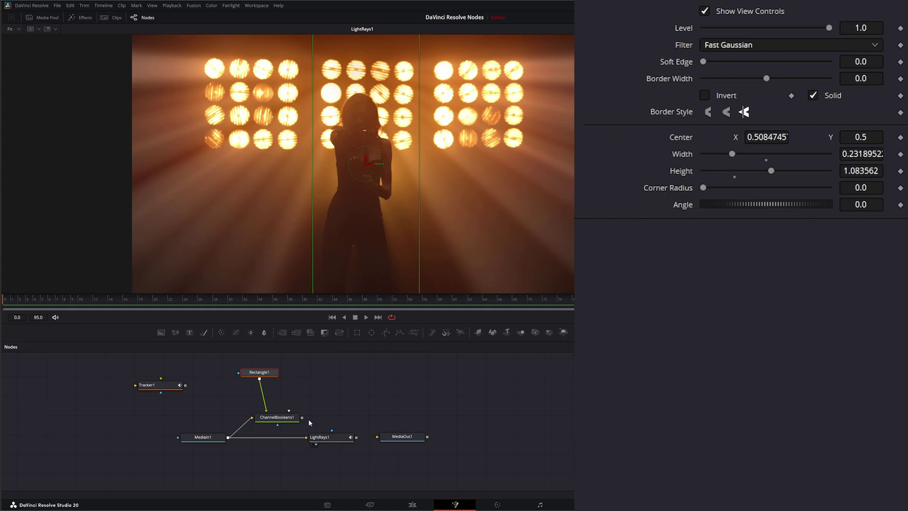
Step: Feed ChannelBooleans1 into LightRays1 and compare Alpha Masks Light Sources off and on in Source Regions
{"action": "left_click_drag", "start_coordinate": [307, 438], "coordinate": [308, 437]}
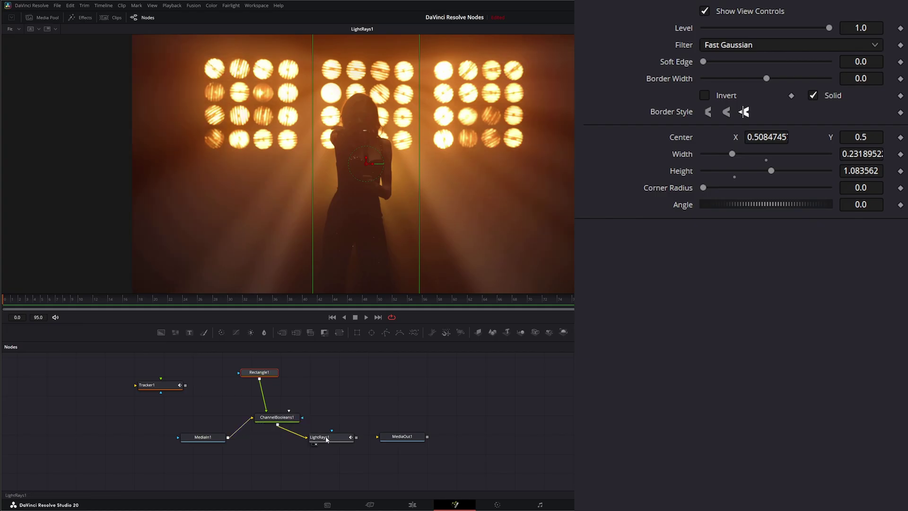
{"action": "left_click", "coordinate": [345, 433]}
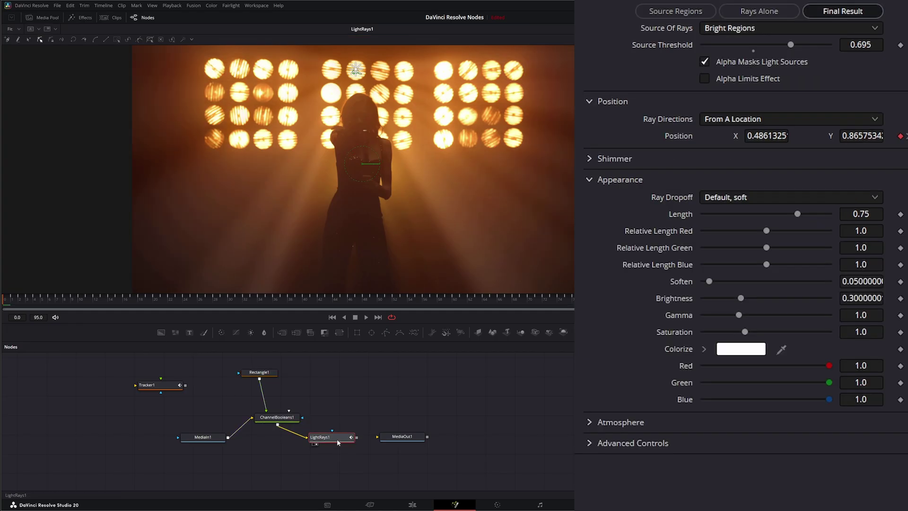
{"action": "left_click", "coordinate": [679, 14]}
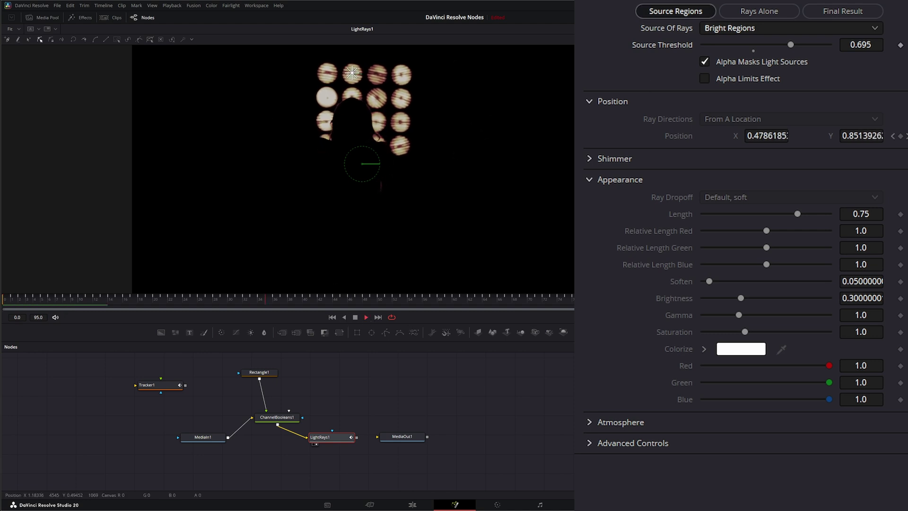
{"action": "left_click", "coordinate": [705, 60]}
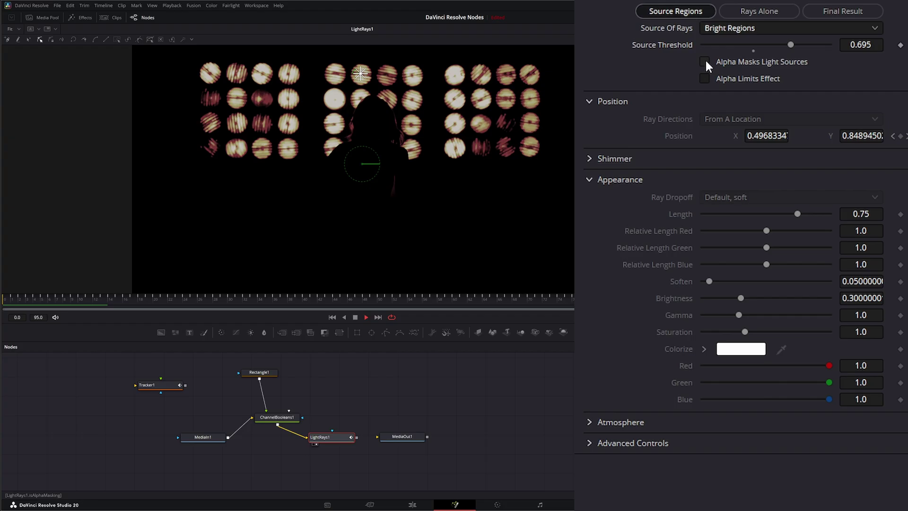
{"action": "left_click", "coordinate": [704, 60]}
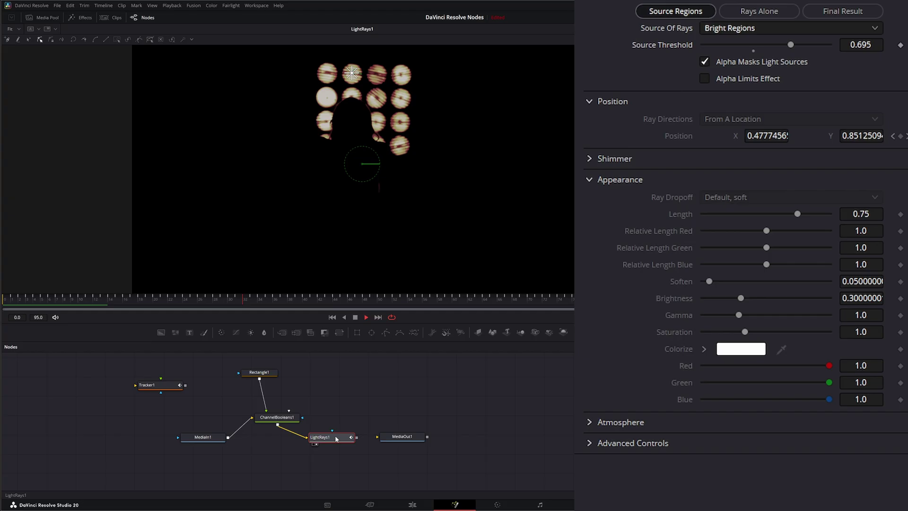
{"action": "left_click", "coordinate": [840, 12]}
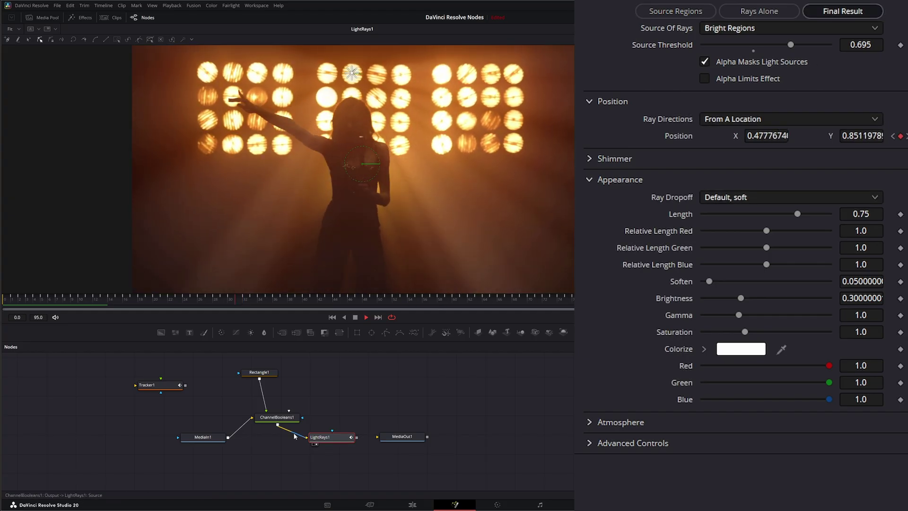
{"action": "left_click_drag", "start_coordinate": [225, 363], "coordinate": [305, 419]}
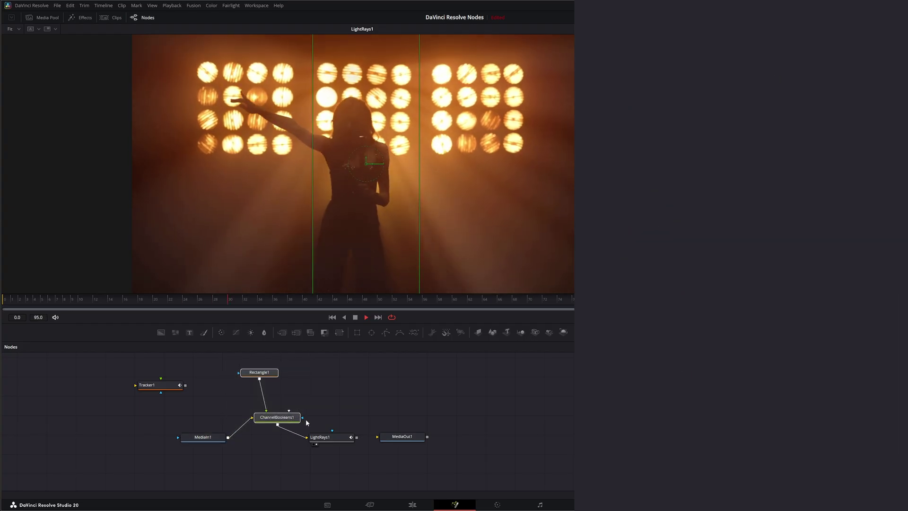
{"action": "key", "text": "Delete"}
{"action": "left_click", "coordinate": [323, 435]}
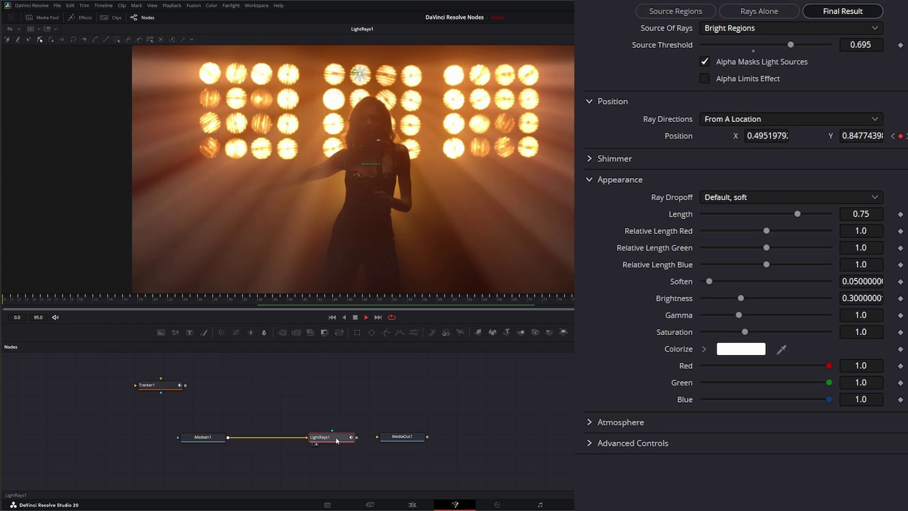
{"action": "left_click", "coordinate": [614, 180]}
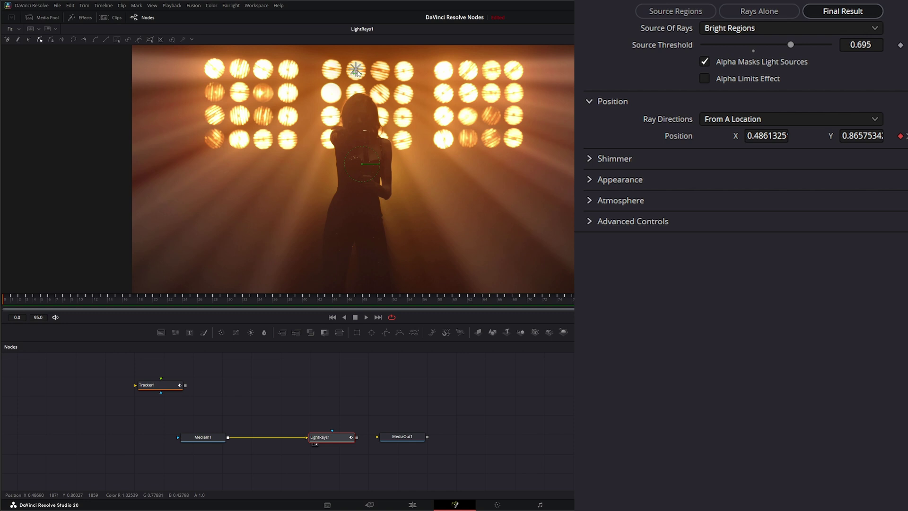
{"action": "left_click", "coordinate": [735, 117]}
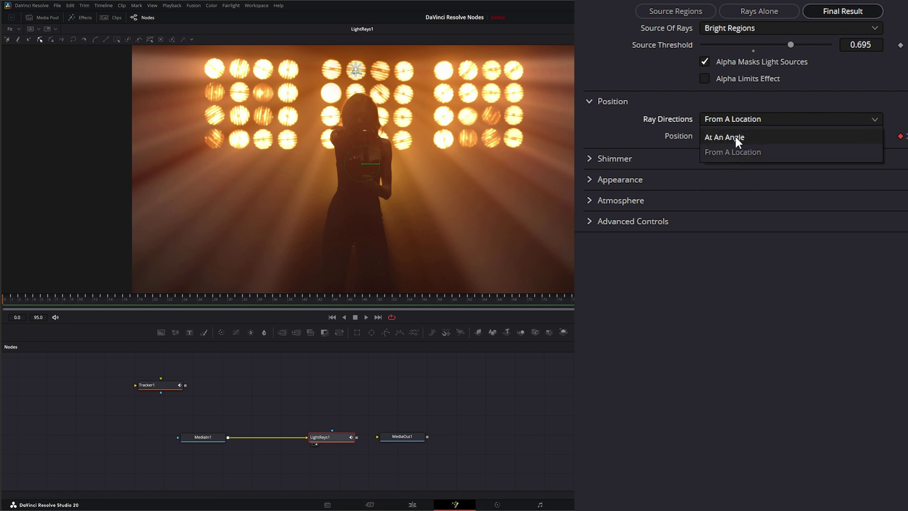
{"action": "left_click", "coordinate": [736, 137]}
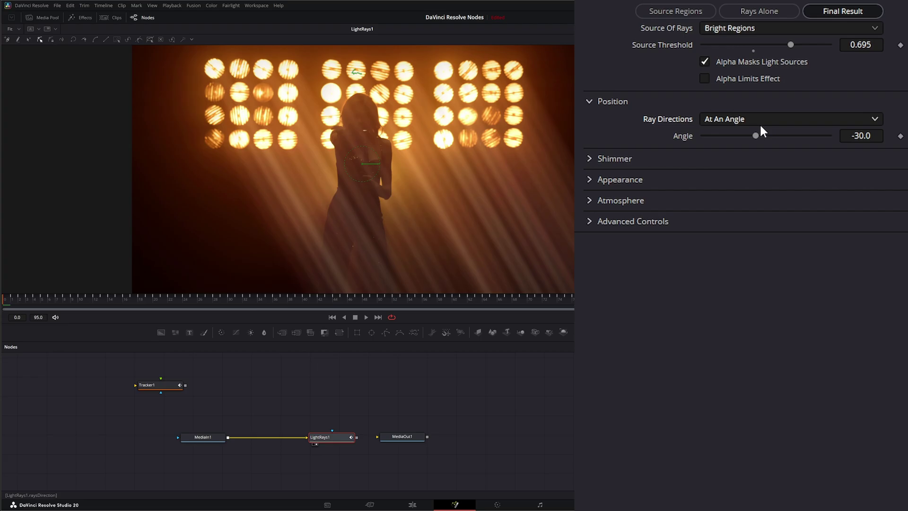
{"action": "mouse_move", "coordinate": [754, 136]}
{"action": "left_mouse_down"}
{"action": "mouse_move", "coordinate": [783, 137]}
{"action": "mouse_move", "coordinate": [752, 137]}
{"action": "left_mouse_up"}
{"action": "left_click", "coordinate": [727, 118]}
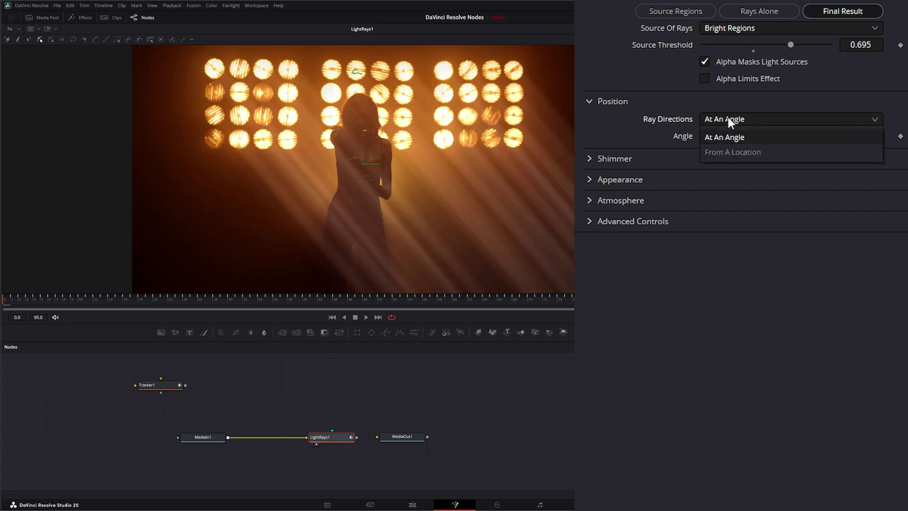
{"action": "left_click", "coordinate": [752, 152]}
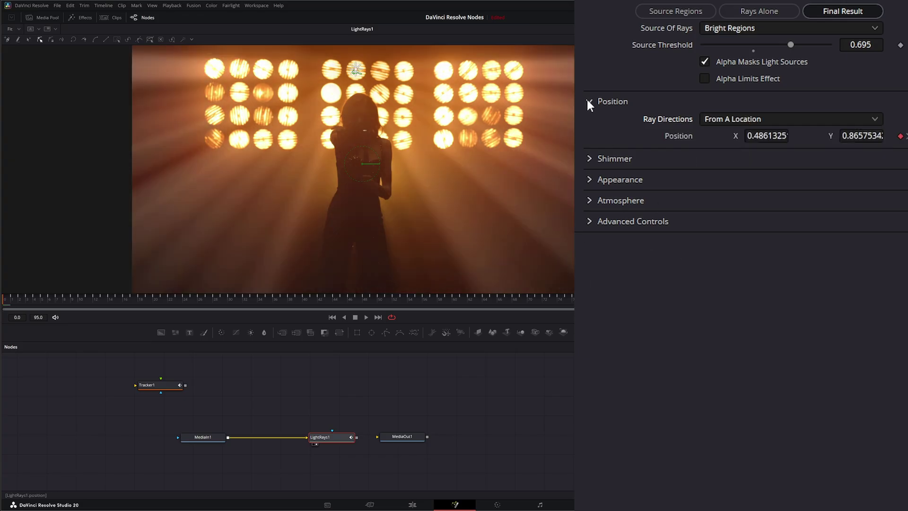
Step: Enable shimmer: Strength 1.0, Detail 0.7193, Scale 0.2594, H vs V Ratio 0, Evolution 0.668, Seethe 0.882
{"action": "left_click", "coordinate": [589, 100]}
{"action": "left_click", "coordinate": [592, 123]}
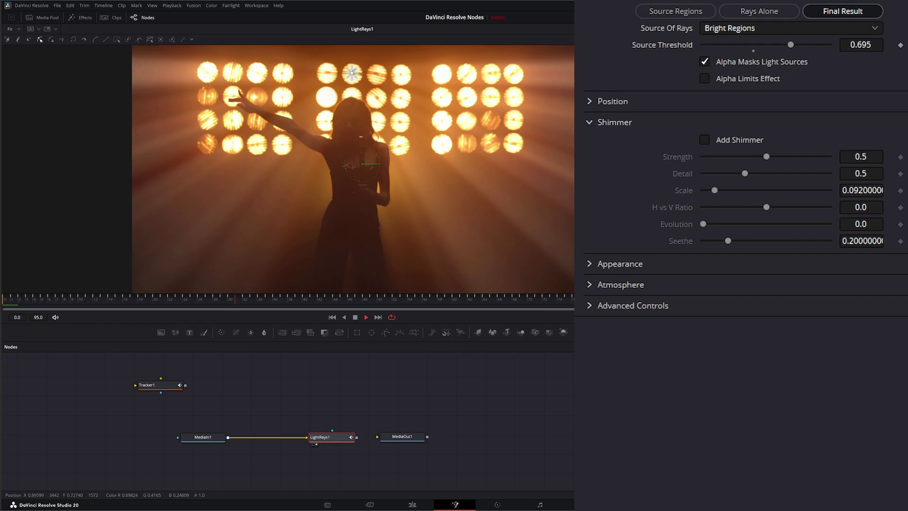
{"action": "left_click", "coordinate": [705, 139]}
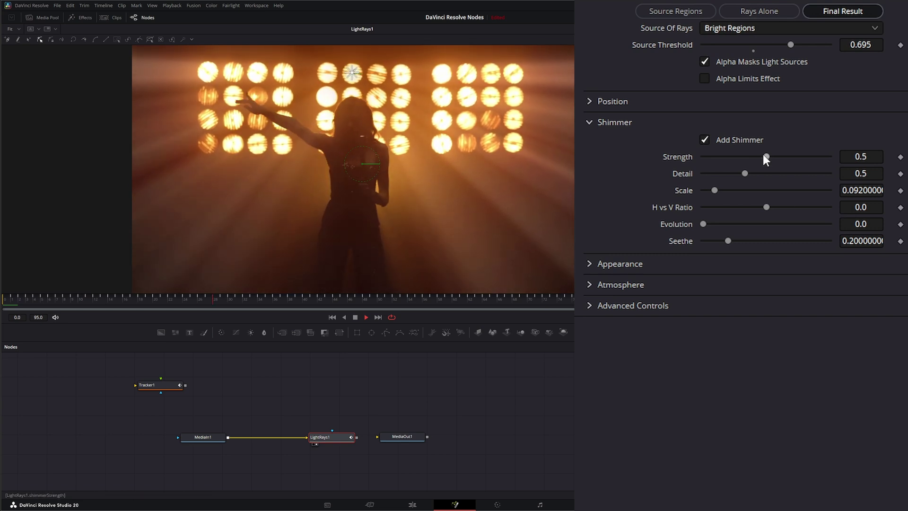
{"action": "left_click_drag", "start_coordinate": [763, 155], "coordinate": [865, 153]}
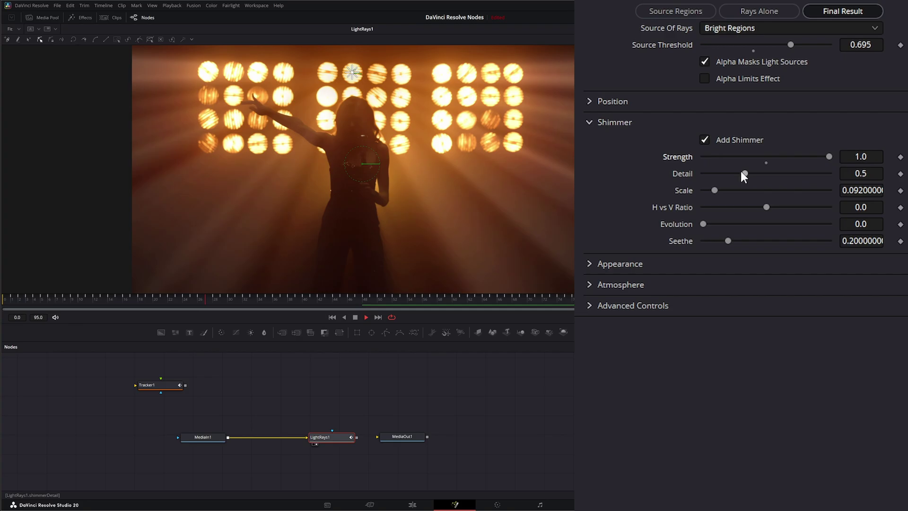
{"action": "left_click_drag", "start_coordinate": [741, 173], "coordinate": [787, 173]}
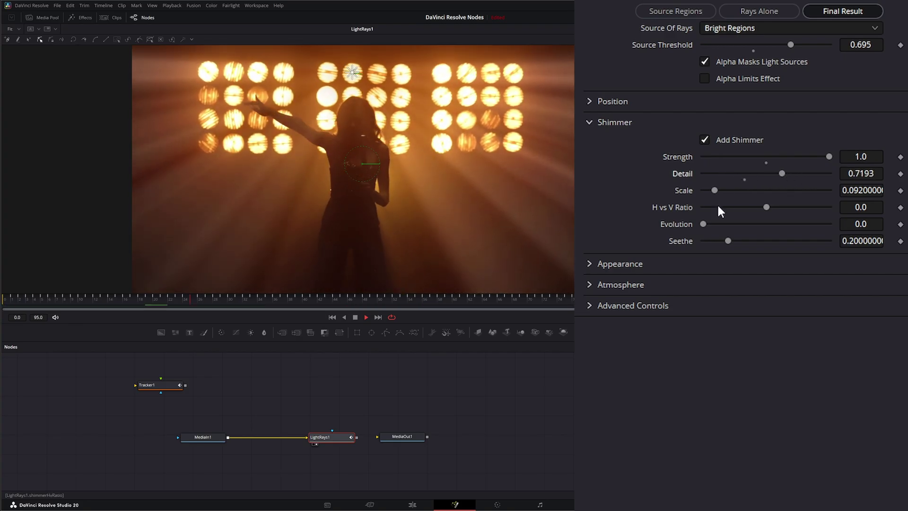
{"action": "left_click_drag", "start_coordinate": [714, 190], "coordinate": [762, 207]}
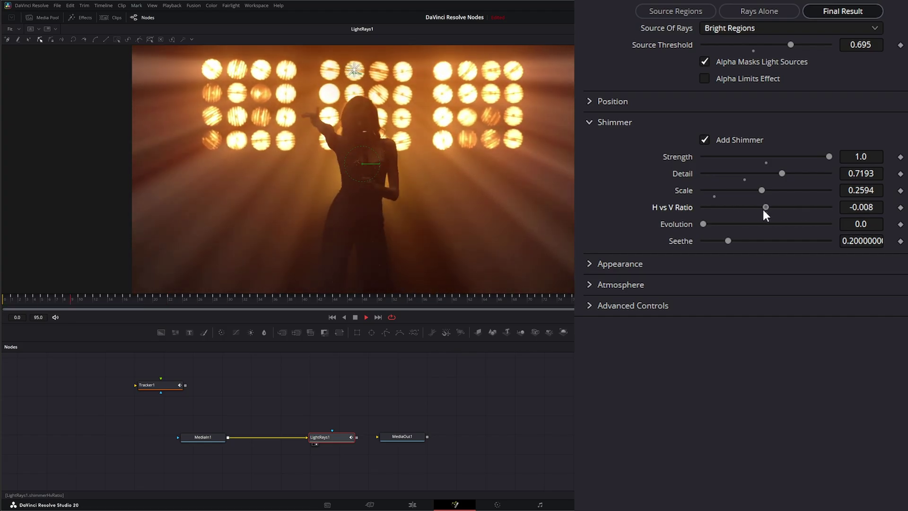
{"action": "double_click", "coordinate": [677, 207]}
{"action": "left_click_drag", "start_coordinate": [703, 224], "coordinate": [787, 223]}
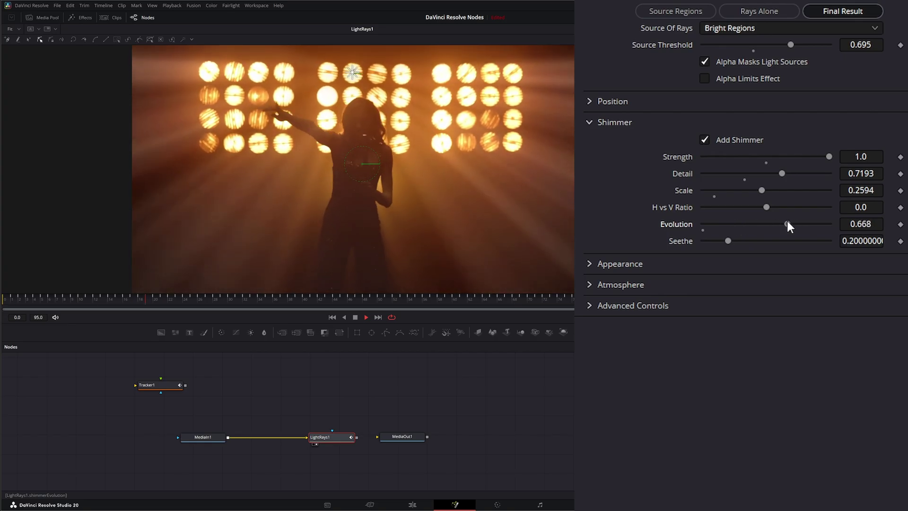
{"action": "left_click_drag", "start_coordinate": [728, 239], "coordinate": [804, 243]}
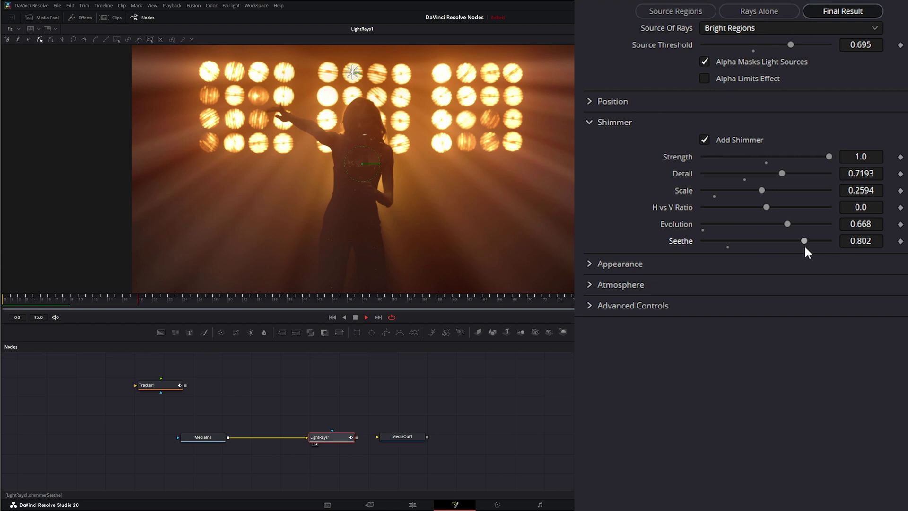
{"action": "left_click_drag", "start_coordinate": [804, 243], "coordinate": [813, 242]}
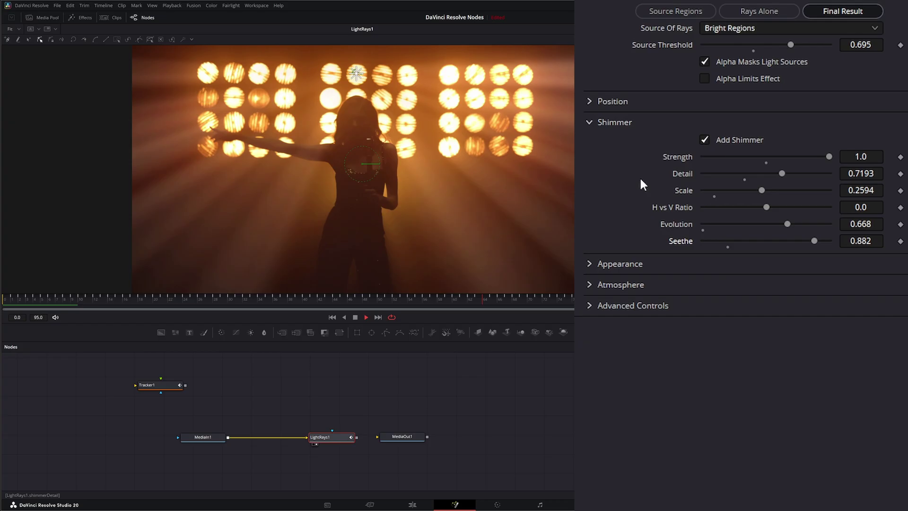
Step: Compare the clip with shimmer off and back on, then stop playback
{"action": "left_click", "coordinate": [704, 137]}
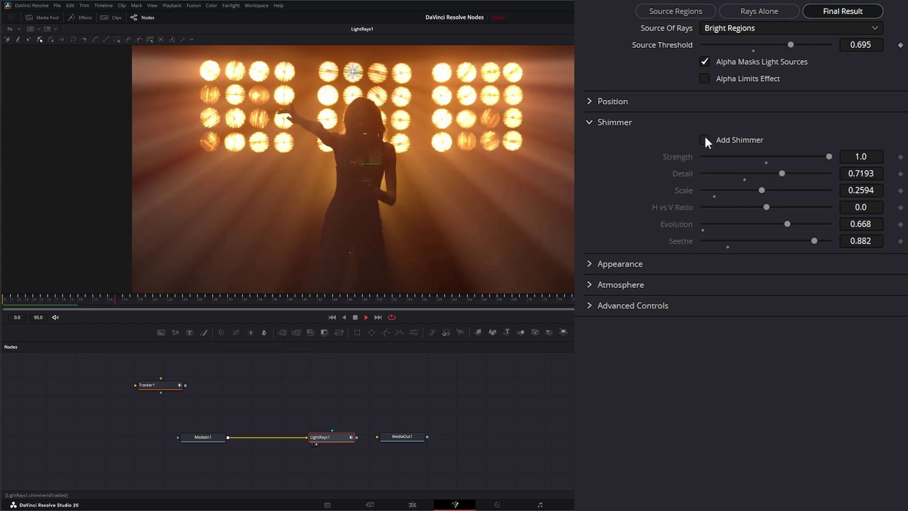
{"action": "left_click", "coordinate": [703, 138]}
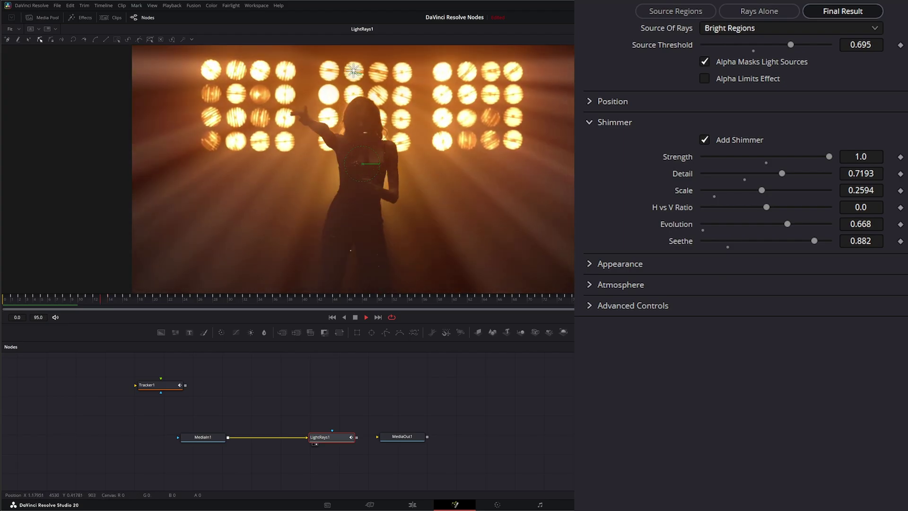
{"action": "key", "text": "space"}
Step: In the Source Regions view, lower Shimmer Strength to 0.759 and compare shimmer off and on
{"action": "left_click", "coordinate": [672, 11]}
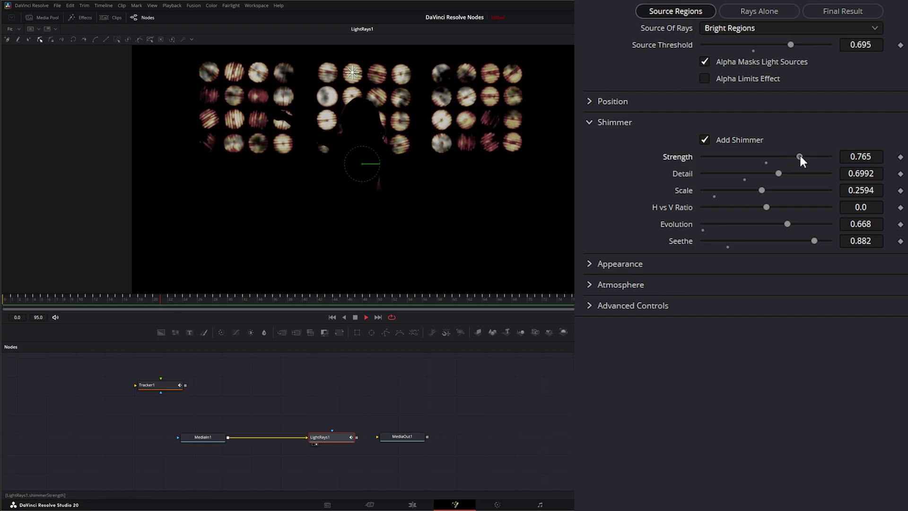
{"action": "left_click_drag", "start_coordinate": [800, 157], "coordinate": [757, 171]}
{"action": "left_click_drag", "start_coordinate": [834, 164], "coordinate": [798, 168]}
{"action": "left_click", "coordinate": [709, 137]}
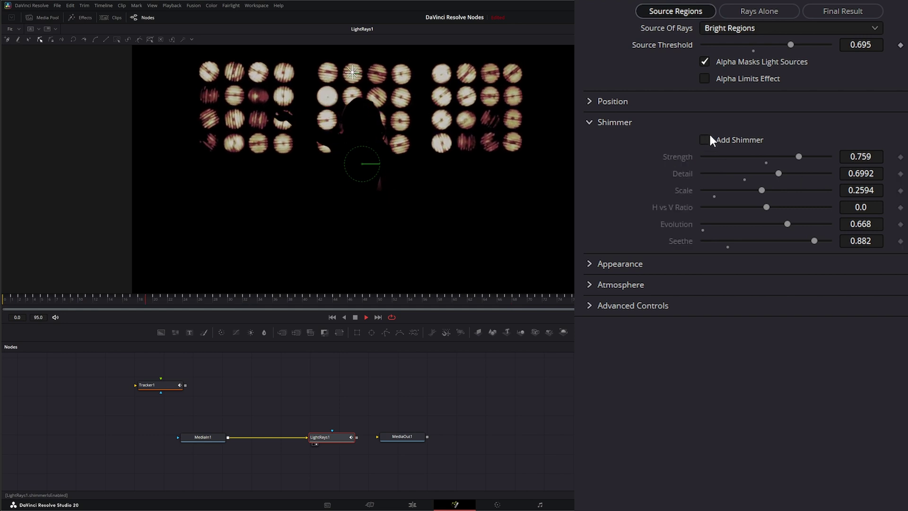
{"action": "left_click", "coordinate": [709, 136]}
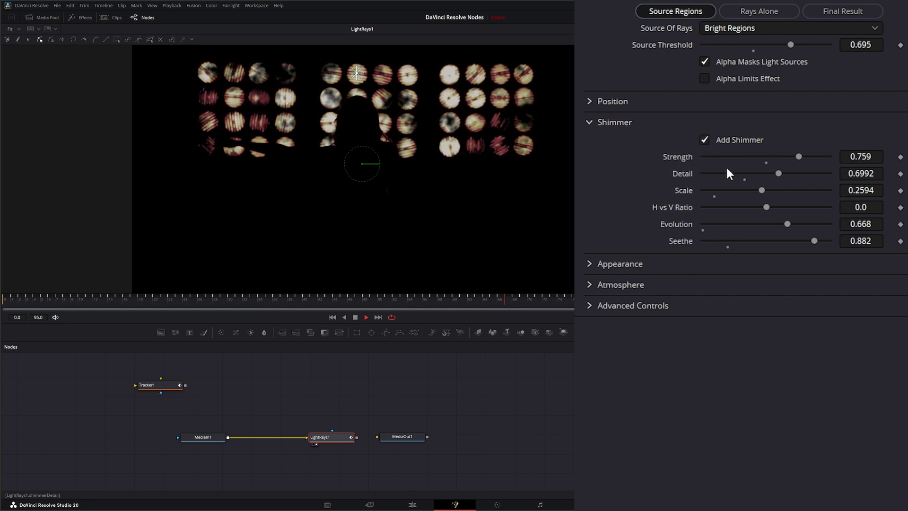
Step: Return to Final Result, expand Appearance, and pick a ray dropoff that keeps the source shapes
{"action": "left_click", "coordinate": [829, 10]}
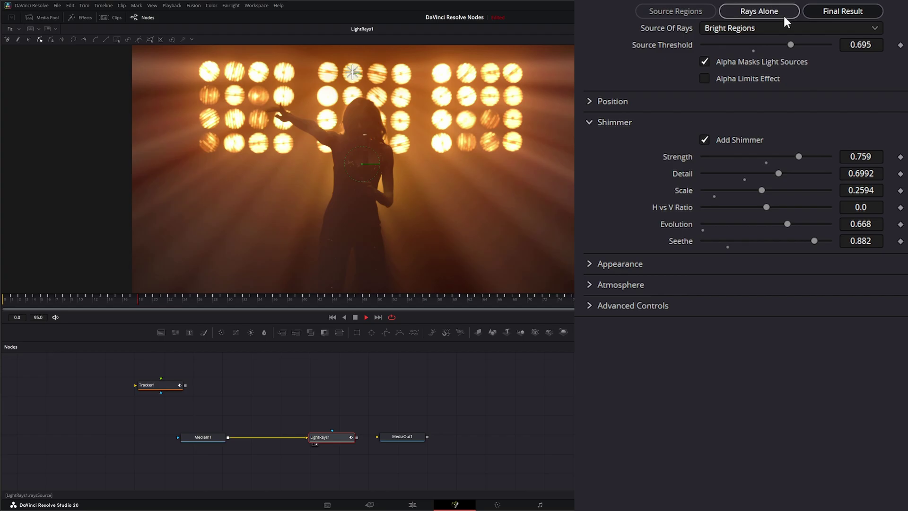
{"action": "left_click", "coordinate": [590, 121]}
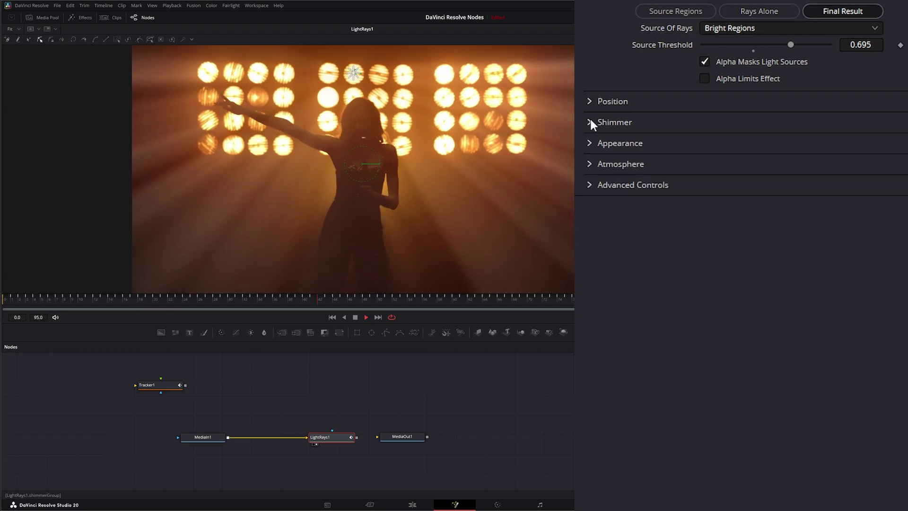
{"action": "left_click", "coordinate": [589, 143]}
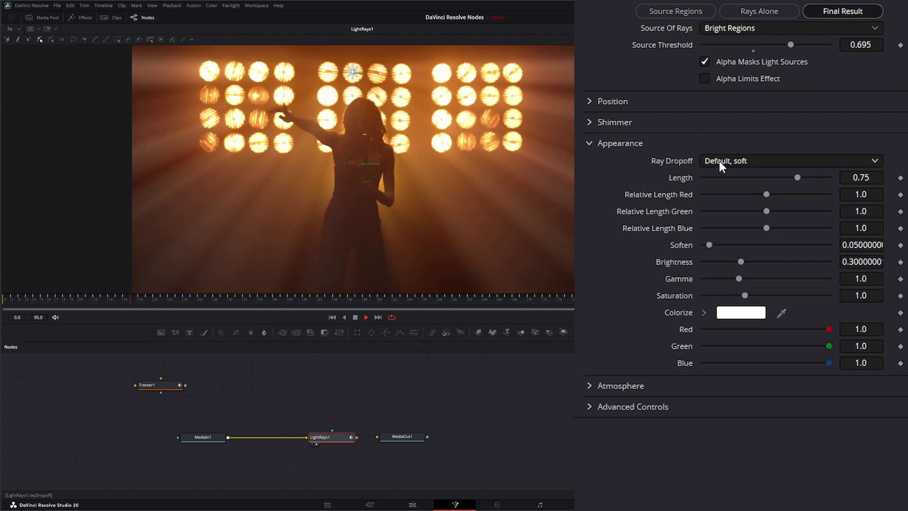
{"action": "left_click", "coordinate": [723, 161]}
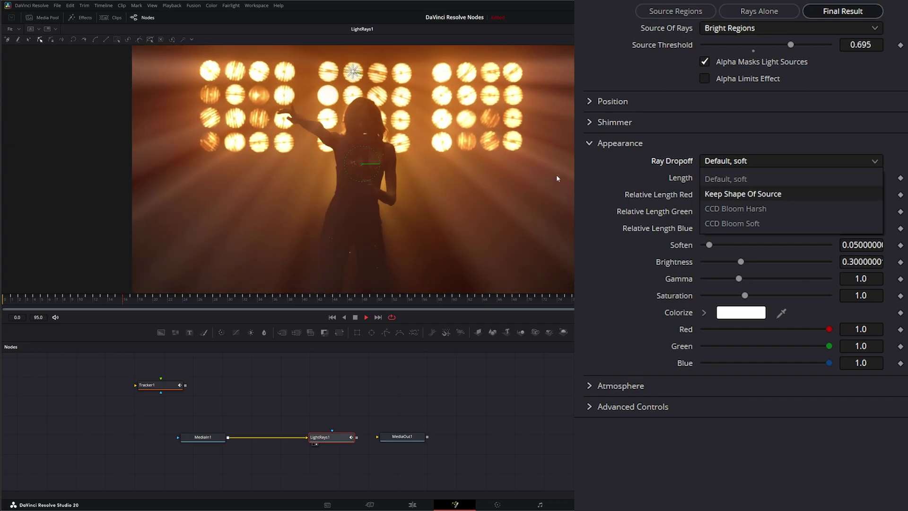
{"action": "left_click", "coordinate": [614, 154]}
{"action": "left_click", "coordinate": [722, 160]}
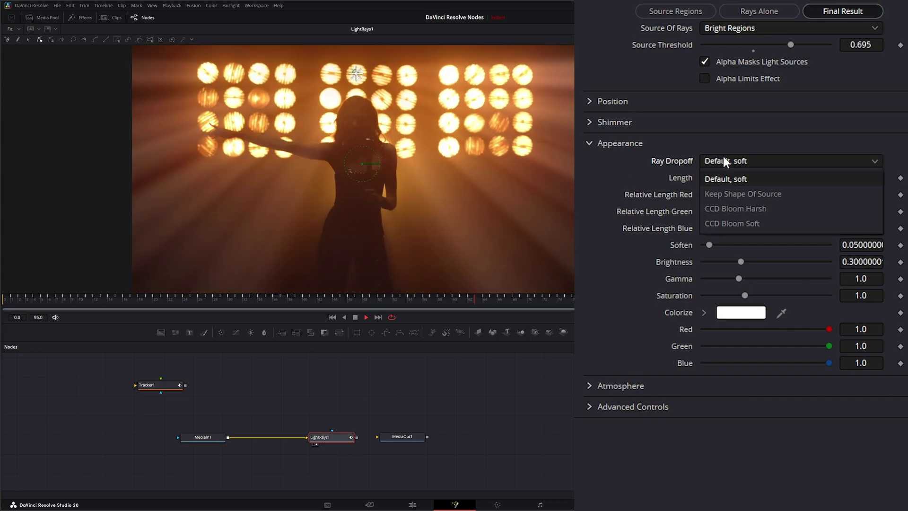
{"action": "left_click", "coordinate": [750, 193]}
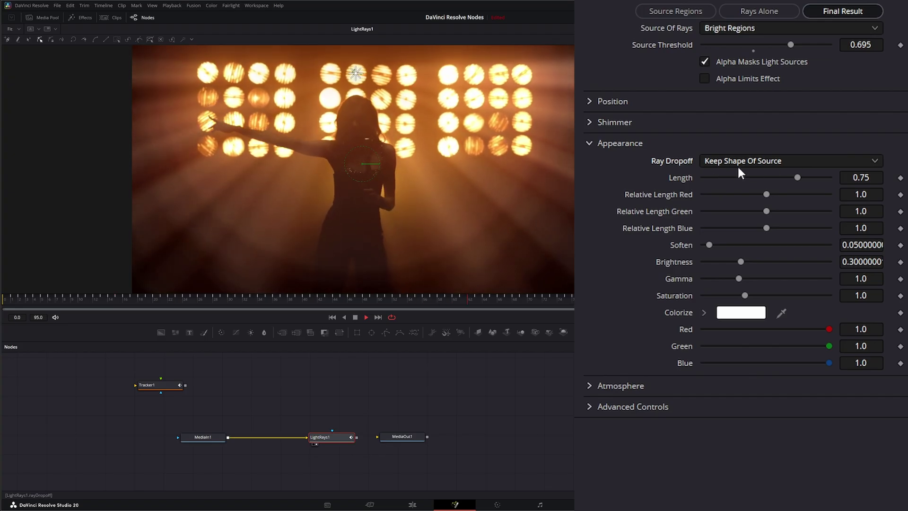
Step: Check the source regions, then try ray Length 0.476 before resetting it to 0.75
{"action": "left_click", "coordinate": [680, 10]}
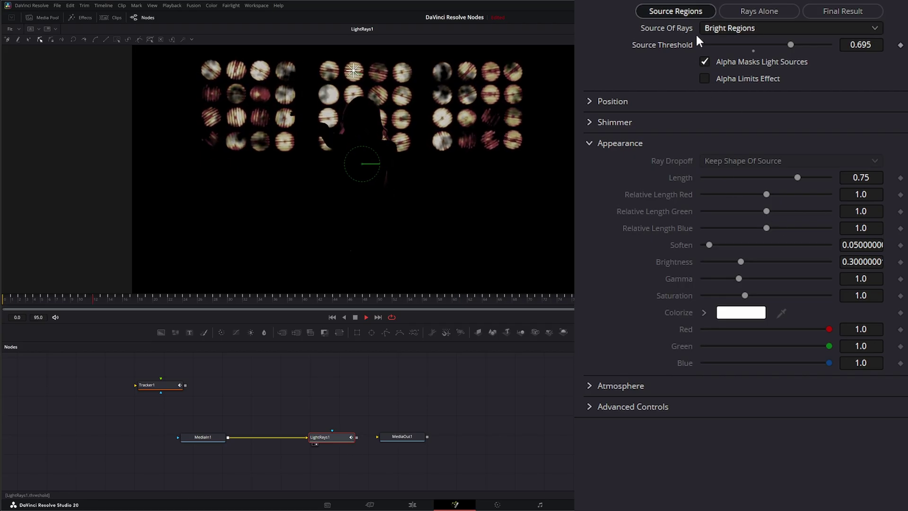
{"action": "left_click", "coordinate": [870, 10]}
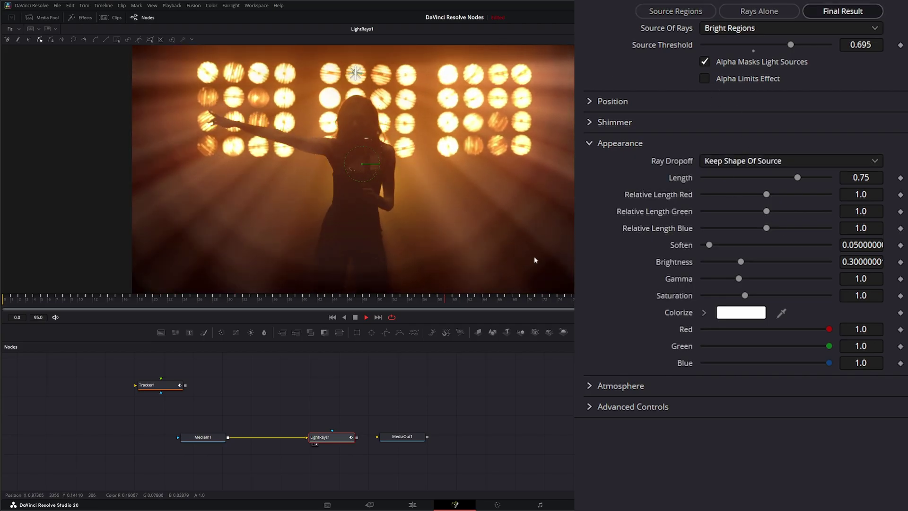
{"action": "left_click_drag", "start_coordinate": [793, 176], "coordinate": [762, 176]}
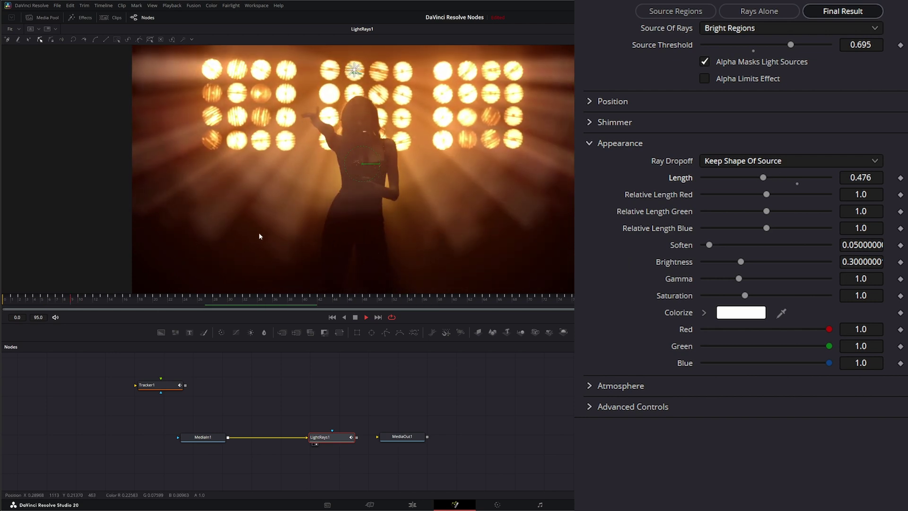
{"action": "double_click", "coordinate": [688, 175]}
Step: Try CCD Bloom Harsh at Length 0.86, then settle on CCD Bloom Soft at Length 0.92
{"action": "left_click", "coordinate": [725, 160]}
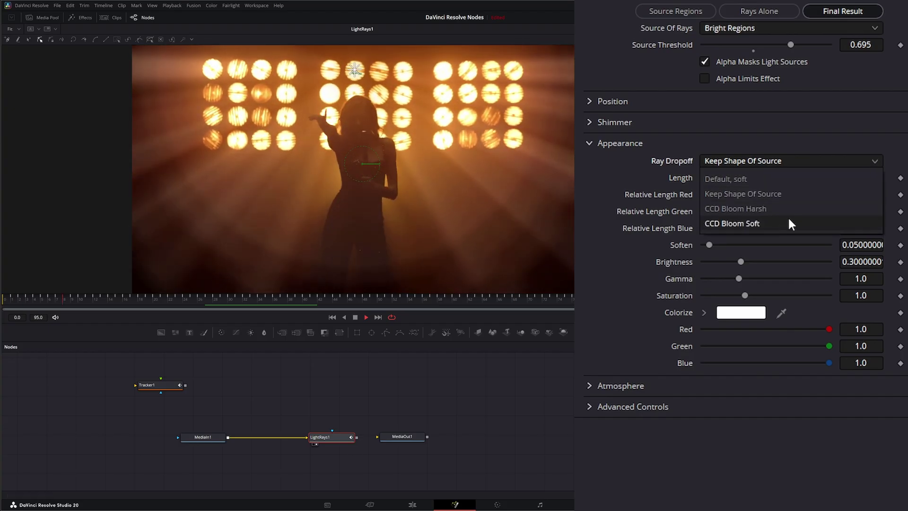
{"action": "left_click", "coordinate": [739, 209]}
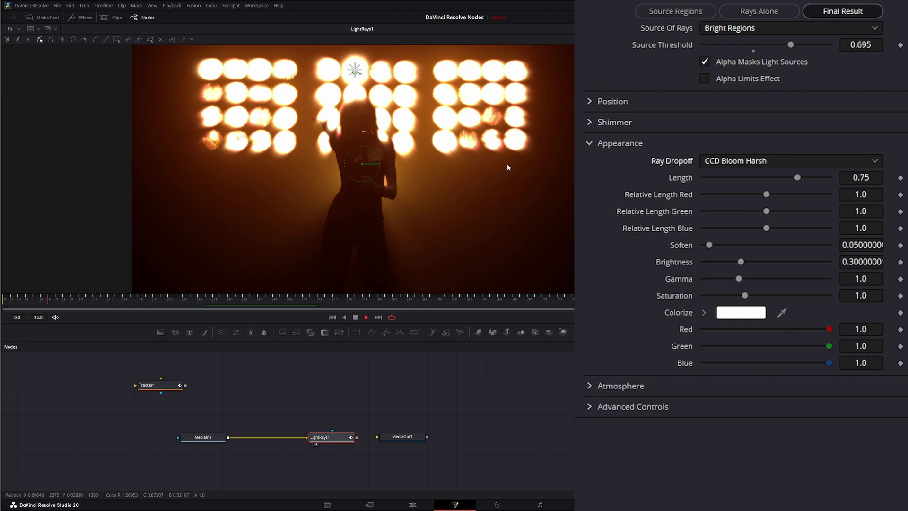
{"action": "mouse_move", "coordinate": [797, 178]}
{"action": "left_mouse_down"}
{"action": "mouse_move", "coordinate": [819, 178]}
{"action": "mouse_move", "coordinate": [770, 179]}
{"action": "mouse_move", "coordinate": [812, 177]}
{"action": "left_mouse_up"}
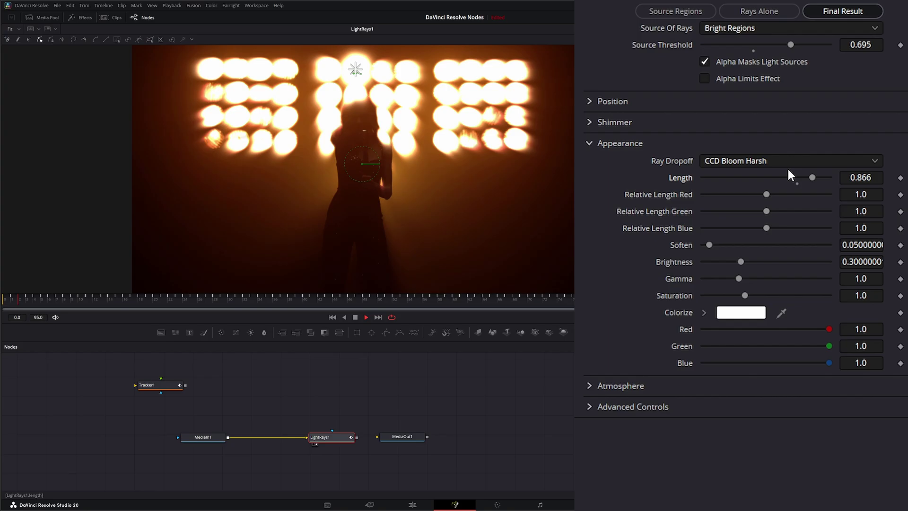
{"action": "left_click", "coordinate": [750, 160]}
{"action": "left_click", "coordinate": [737, 223]}
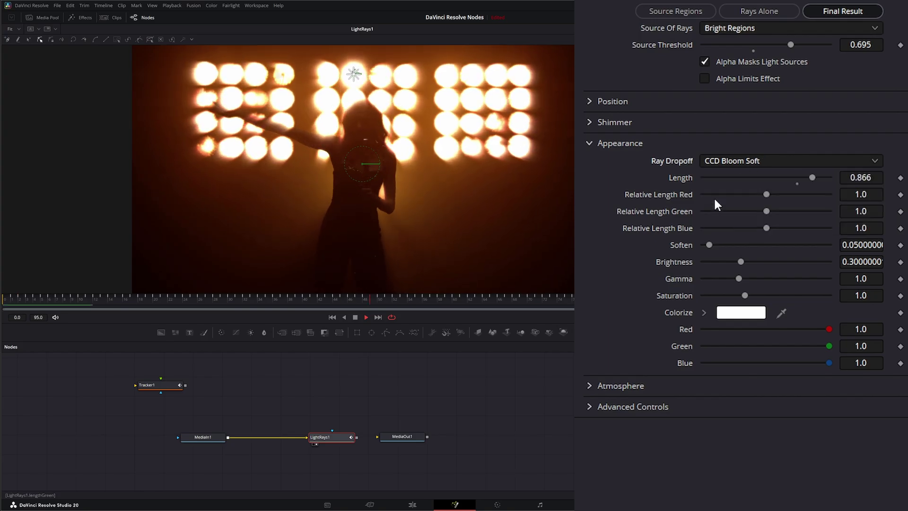
{"action": "mouse_move", "coordinate": [812, 178]}
{"action": "left_mouse_down"}
{"action": "mouse_move", "coordinate": [823, 178]}
{"action": "mouse_move", "coordinate": [801, 177]}
{"action": "mouse_move", "coordinate": [818, 178]}
{"action": "left_mouse_up"}
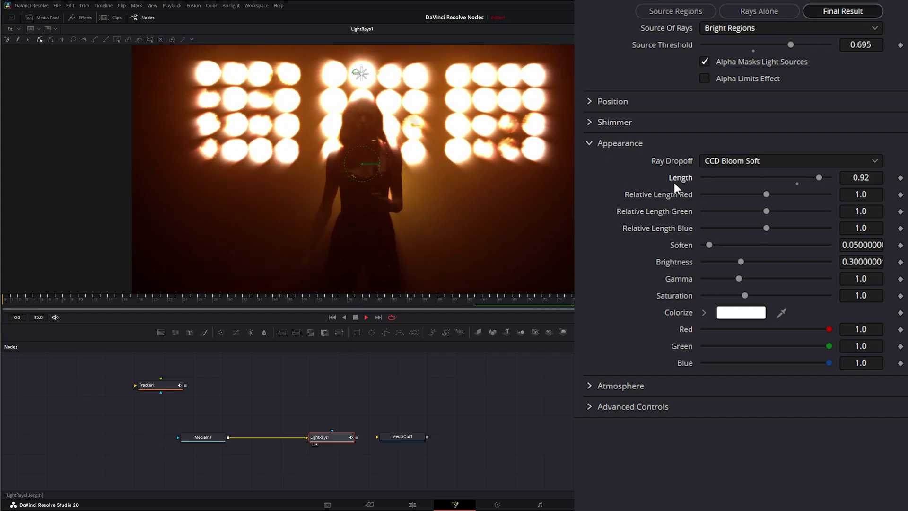
Step: Switch Ray Dropoff to Default, soft and shorten the rays to Length 0.845
{"action": "left_click", "coordinate": [724, 161]}
{"action": "left_click", "coordinate": [744, 176]}
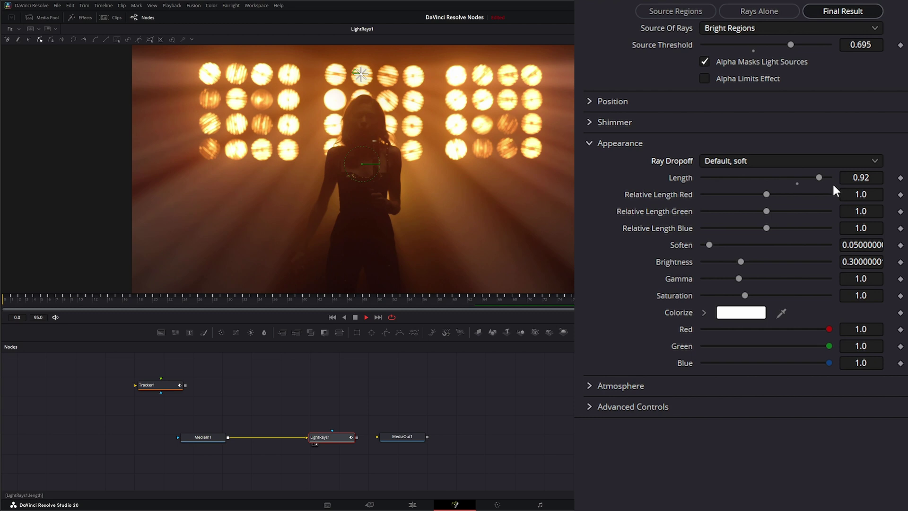
{"action": "mouse_move", "coordinate": [820, 178]}
{"action": "left_mouse_down"}
{"action": "mouse_move", "coordinate": [749, 178]}
{"action": "mouse_move", "coordinate": [808, 179]}
{"action": "left_mouse_up"}
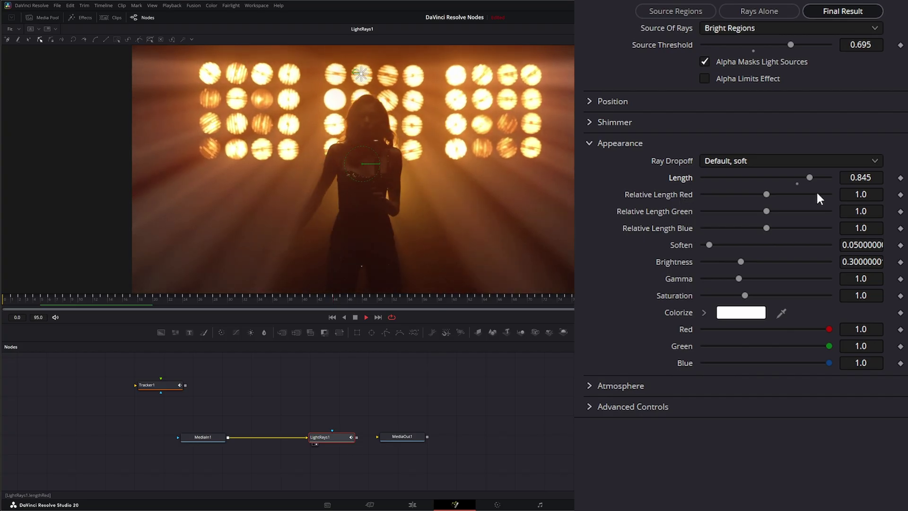
Step: Try a longer red Relative Length, reset red, green and blue relative lengths, and adjust Soften
{"action": "left_click_drag", "start_coordinate": [765, 194], "coordinate": [837, 221]}
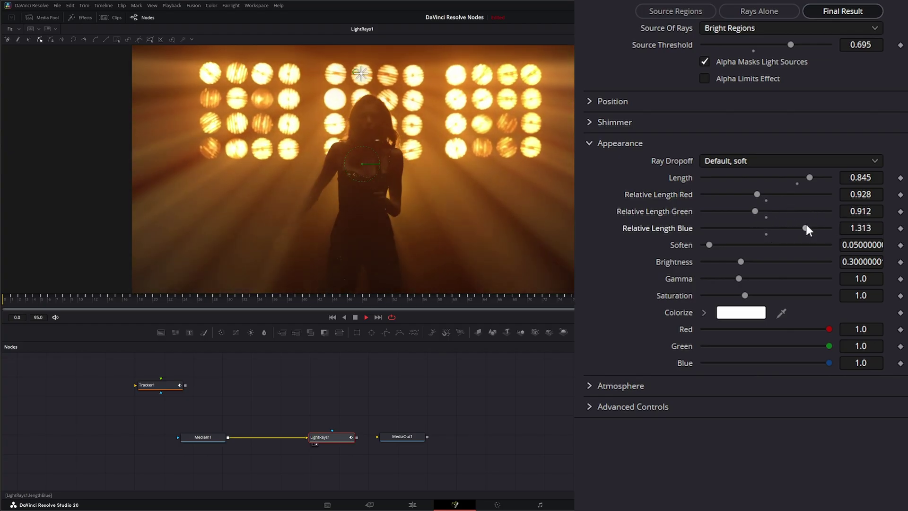
{"action": "double_click", "coordinate": [678, 212]}
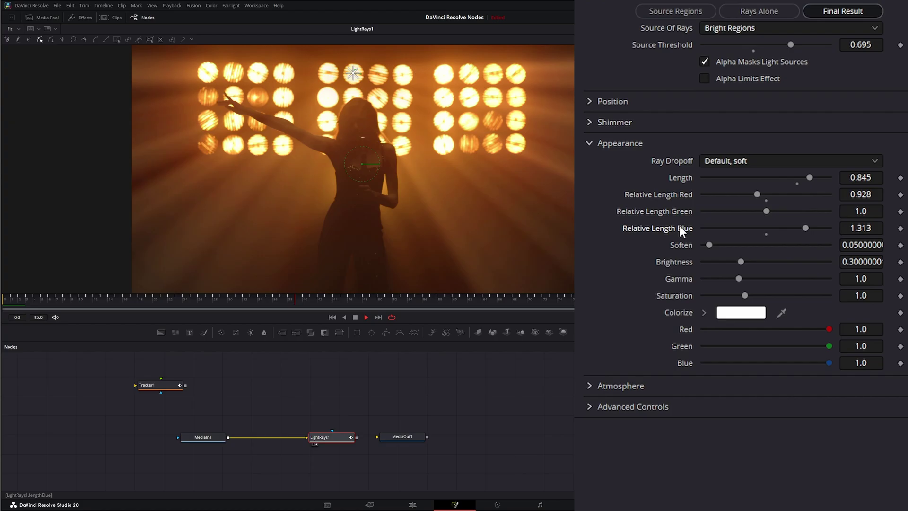
{"action": "double_click", "coordinate": [679, 225]}
{"action": "double_click", "coordinate": [674, 193]}
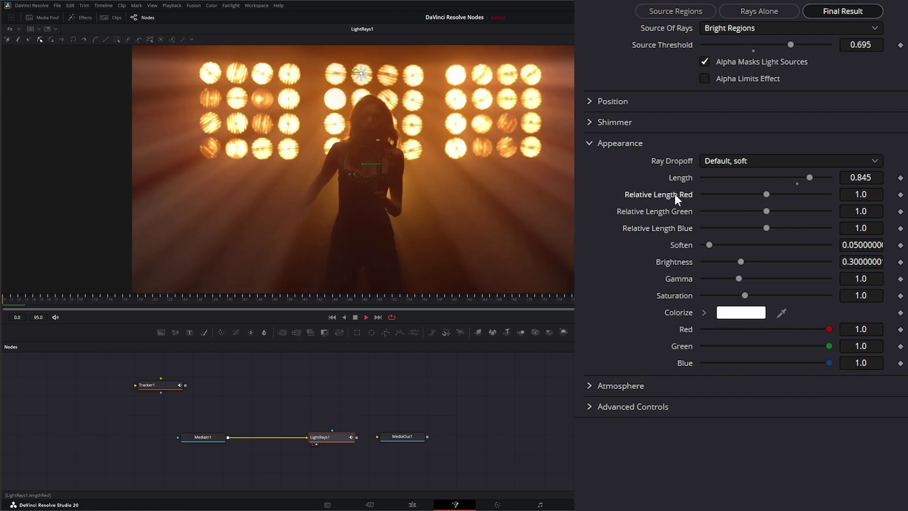
{"action": "left_click_drag", "start_coordinate": [709, 244], "coordinate": [770, 293]}
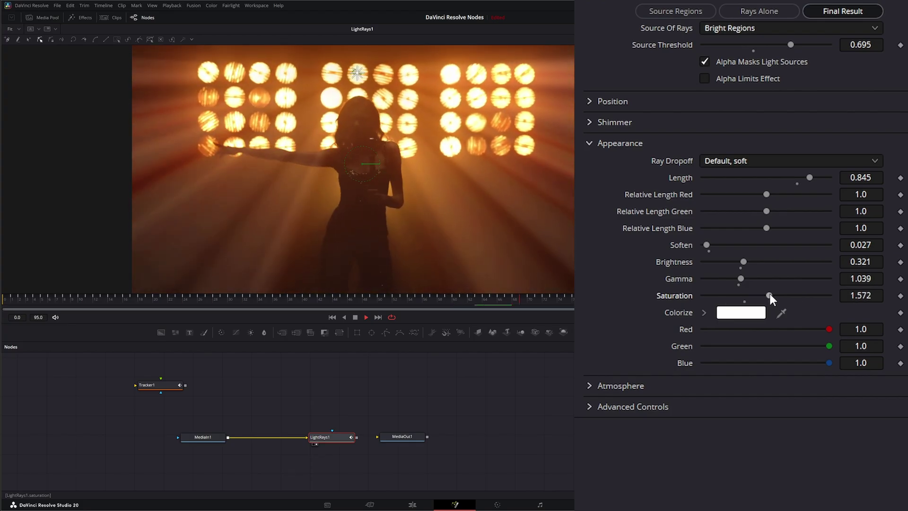
Step: Try a green Colorize tint, cancel to keep the rays white, and collapse Appearance
{"action": "left_click", "coordinate": [740, 312]}
{"action": "left_click_drag", "start_coordinate": [487, 222], "coordinate": [500, 205]}
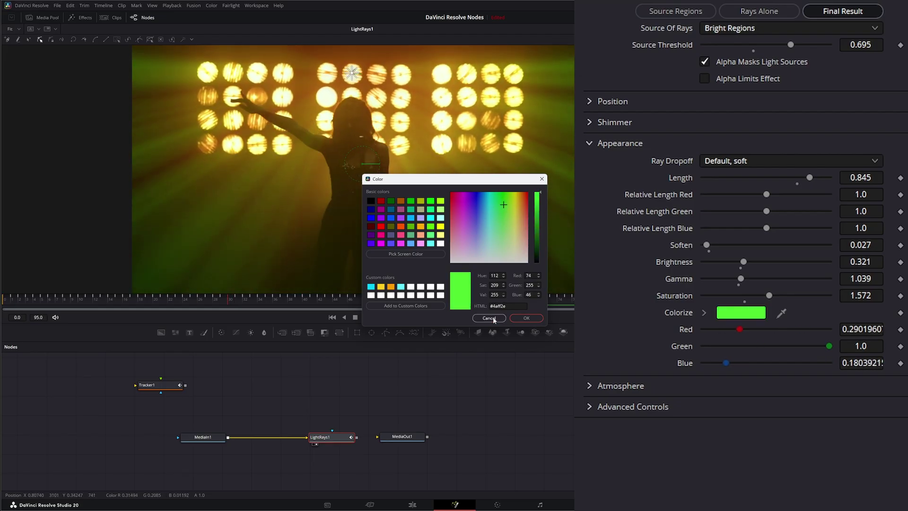
{"action": "left_click", "coordinate": [497, 319]}
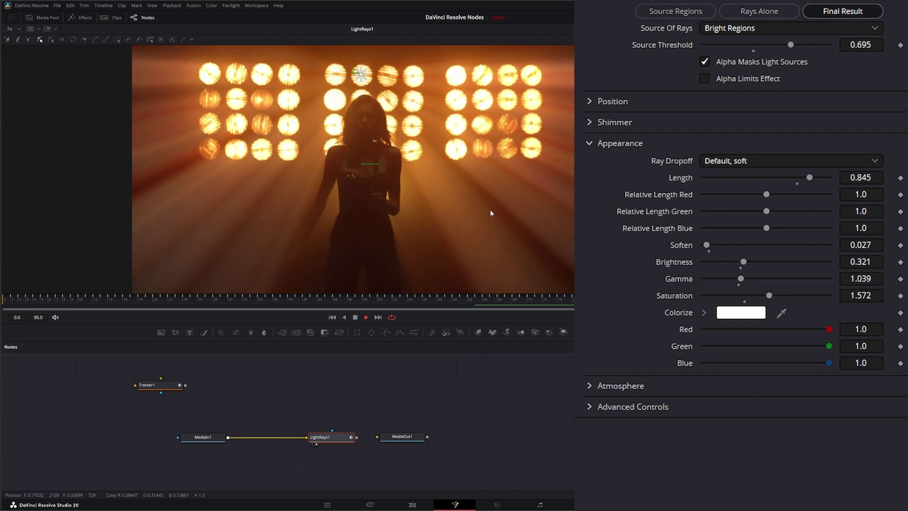
{"action": "left_click", "coordinate": [587, 142]}
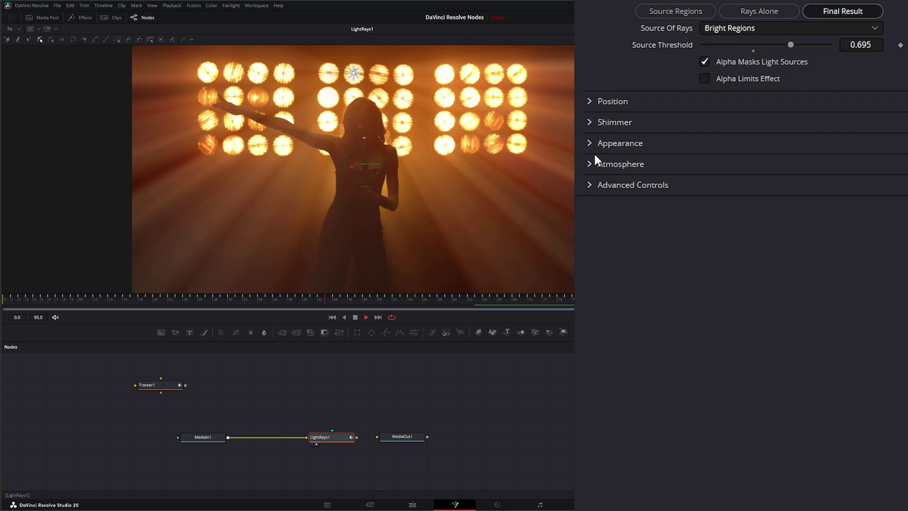
Step: Enable Add Atmosphere and, viewing rays alone, tune Strength to 0.626 and Evolution to 0.535
{"action": "left_click", "coordinate": [589, 164]}
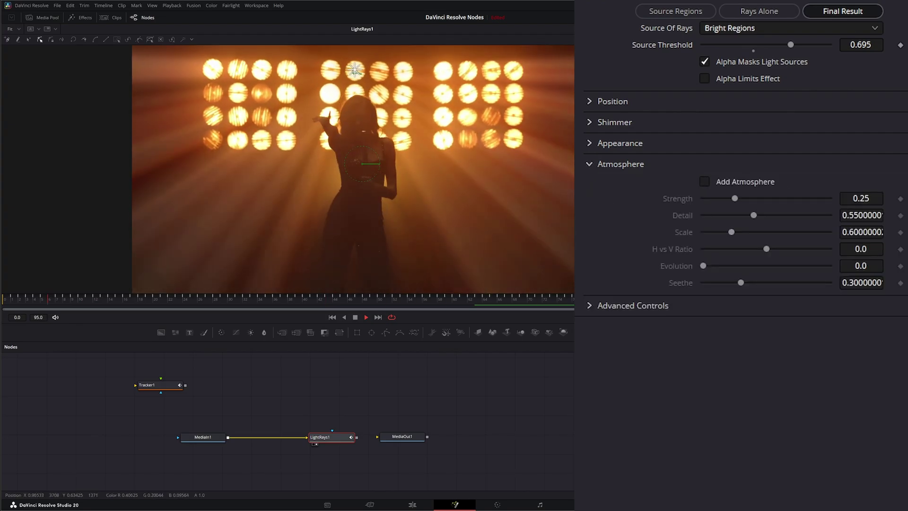
{"action": "left_click", "coordinate": [704, 181]}
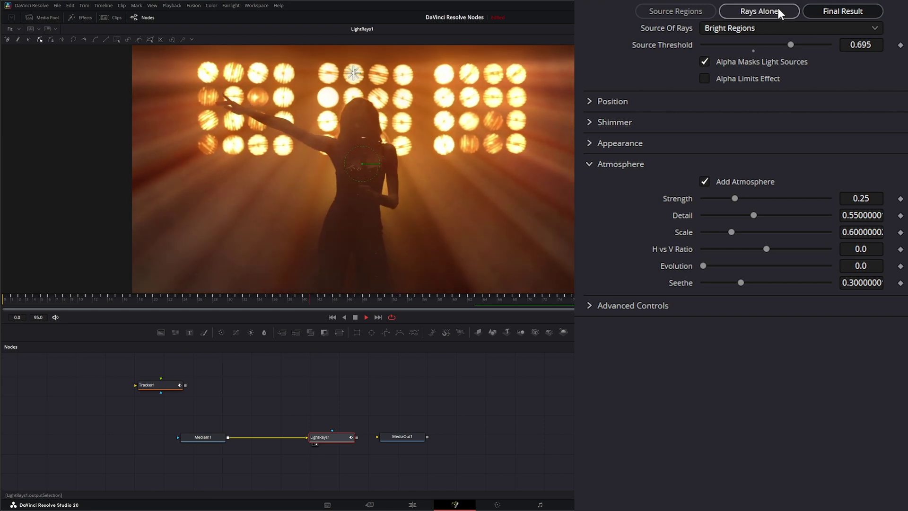
{"action": "left_click", "coordinate": [752, 13]}
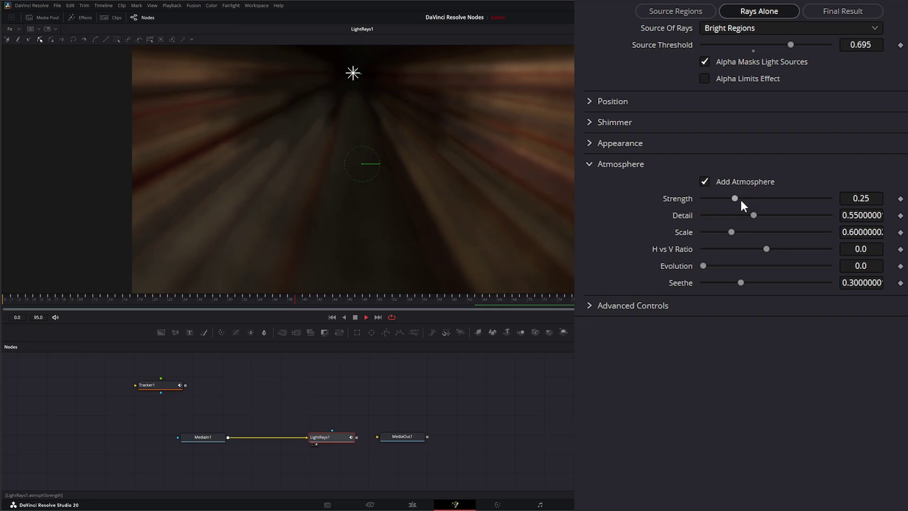
{"action": "left_click_drag", "start_coordinate": [737, 198], "coordinate": [770, 250]}
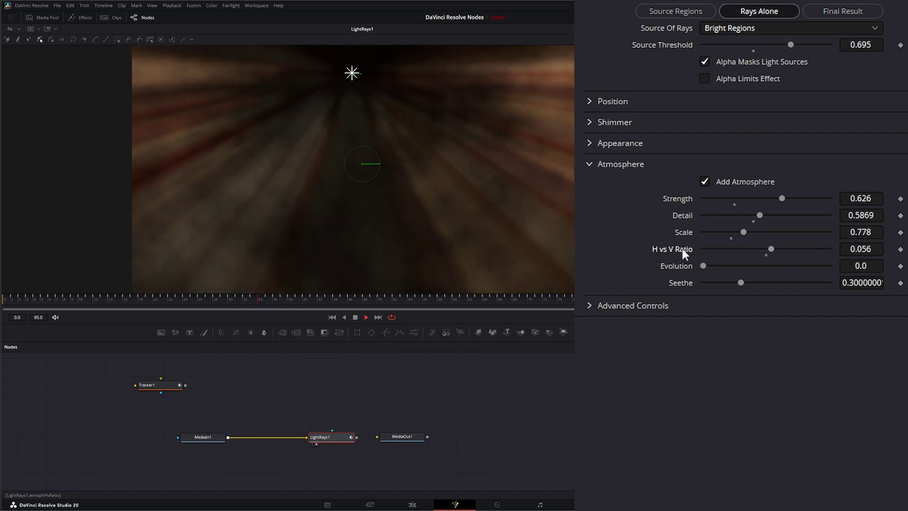
{"action": "double_click", "coordinate": [682, 250]}
{"action": "left_click_drag", "start_coordinate": [704, 265], "coordinate": [796, 282]}
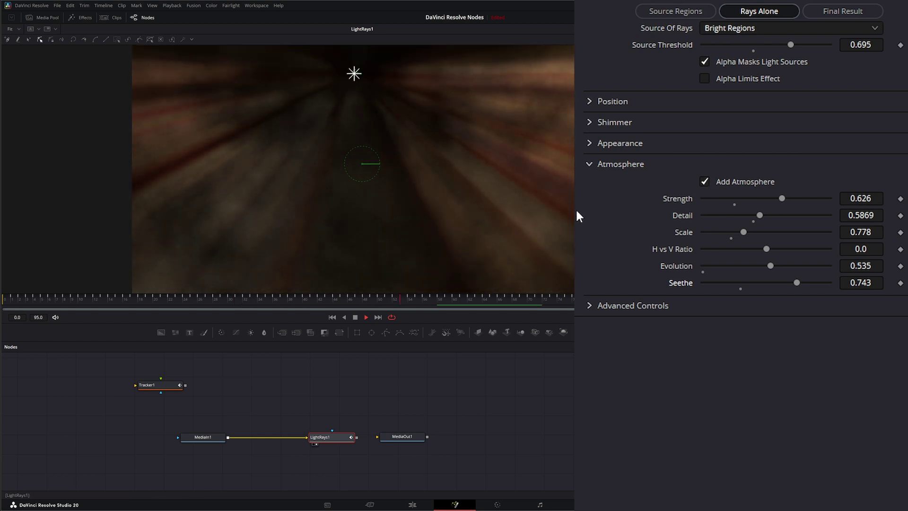
Step: Compare atmosphere off and on, return to Final Result, and switch Add Atmosphere off
{"action": "left_click", "coordinate": [704, 181]}
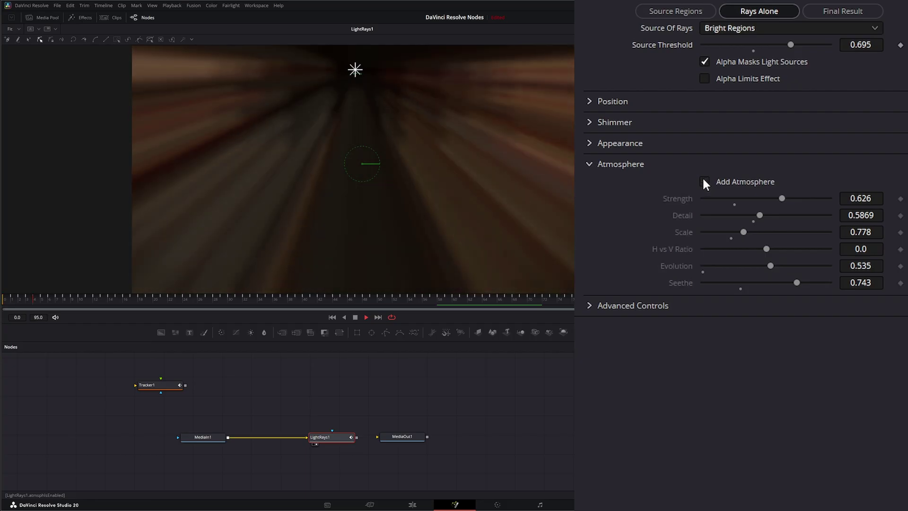
{"action": "left_click", "coordinate": [706, 181]}
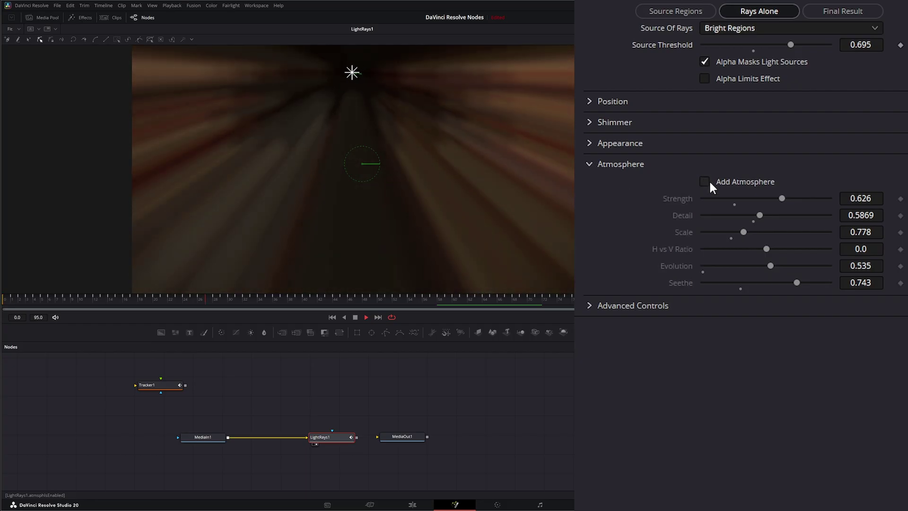
{"action": "left_click", "coordinate": [828, 10]}
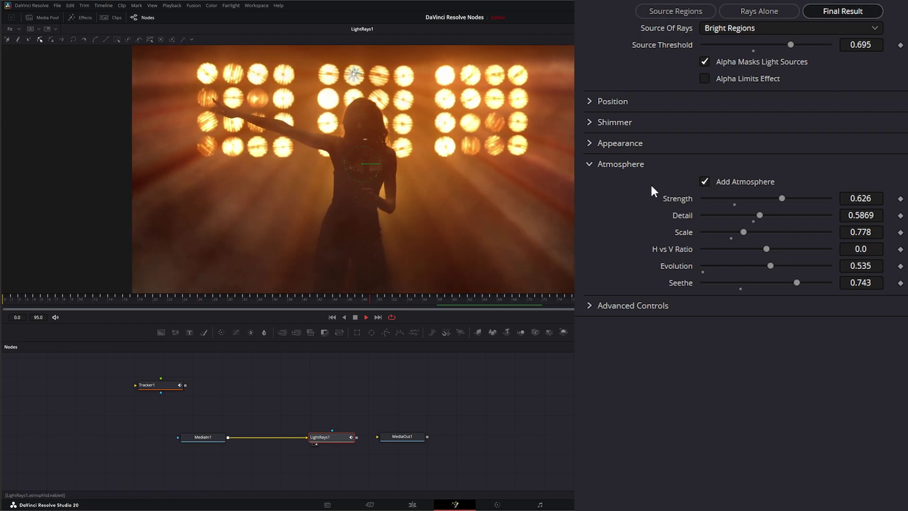
{"action": "left_click", "coordinate": [589, 163]}
{"action": "left_click", "coordinate": [589, 164]}
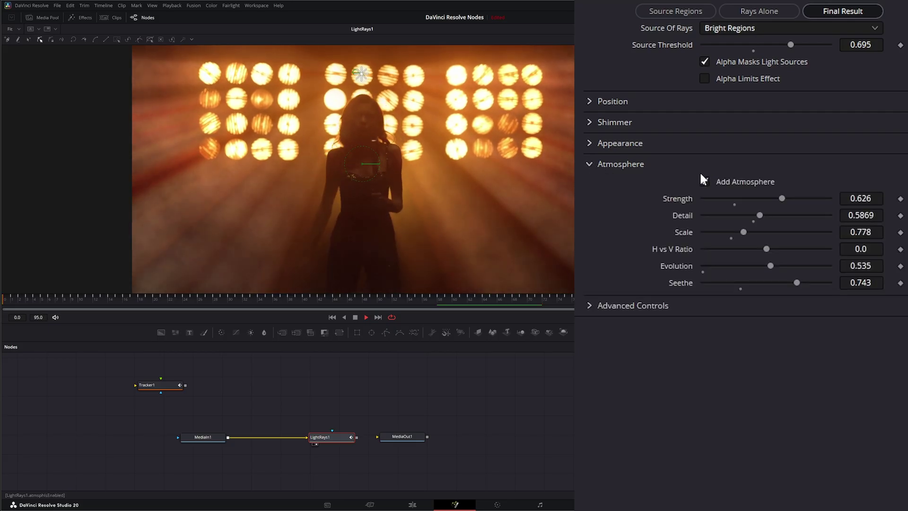
{"action": "left_click", "coordinate": [704, 181]}
Step: Collapse Atmosphere, expand Advanced Controls, and set Source Recovery to 0.112
{"action": "left_click", "coordinate": [589, 164]}
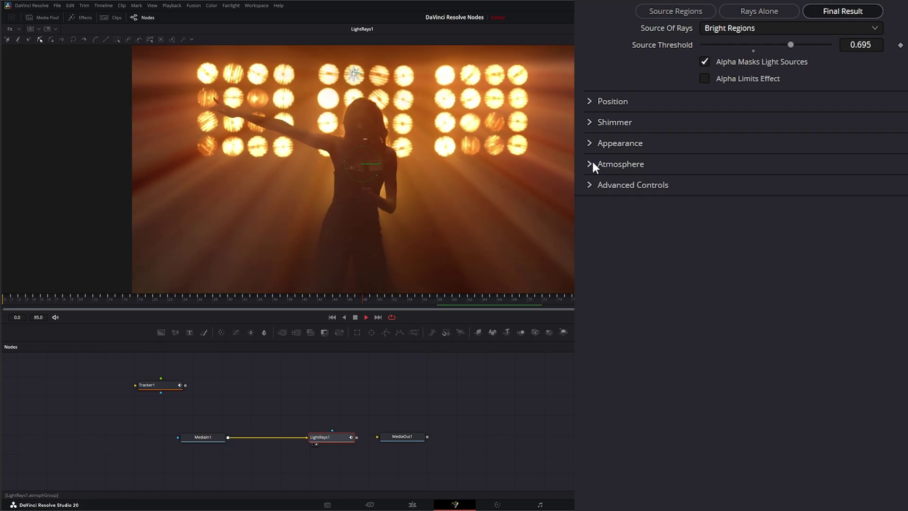
{"action": "left_click", "coordinate": [590, 185]}
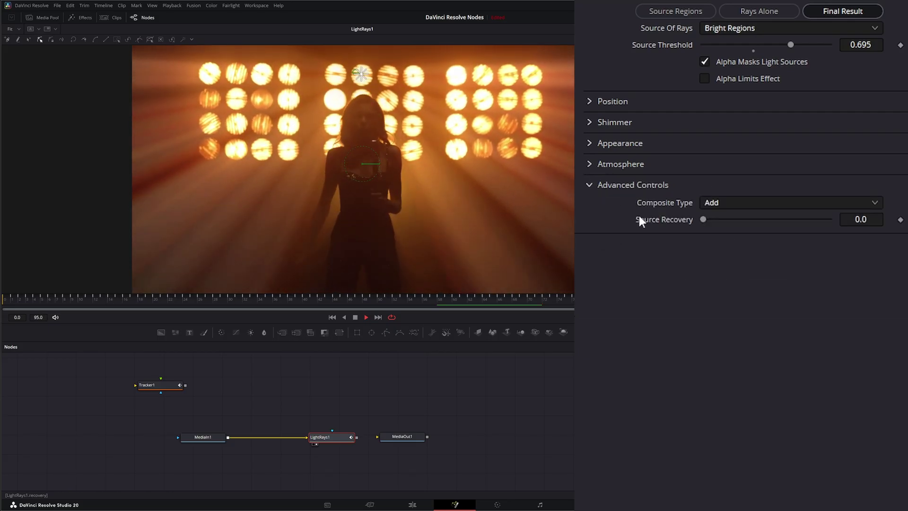
{"action": "mouse_move", "coordinate": [704, 219]}
{"action": "left_mouse_down"}
{"action": "mouse_move", "coordinate": [792, 221]}
{"action": "mouse_move", "coordinate": [733, 229]}
{"action": "mouse_move", "coordinate": [814, 229]}
{"action": "mouse_move", "coordinate": [712, 225]}
{"action": "left_mouse_up"}
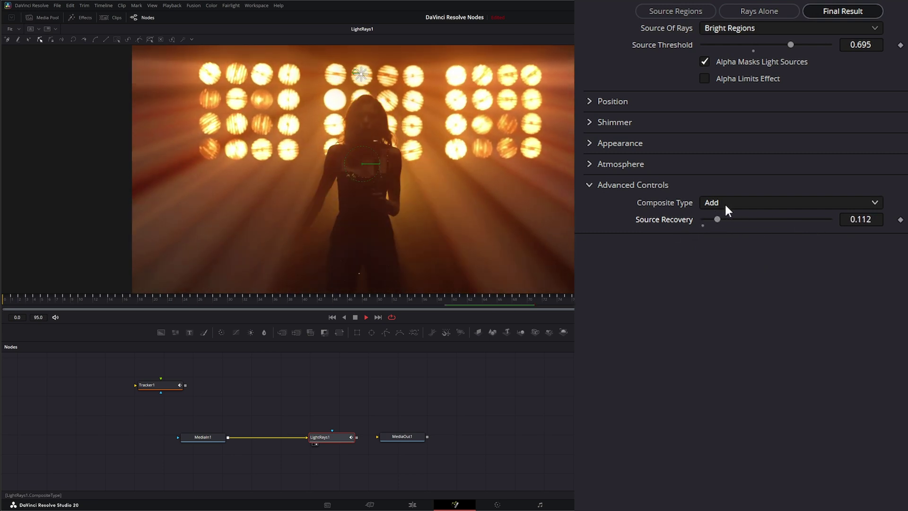
Step: Review the Composite Type options, keep Add, and collapse Advanced Controls
{"action": "left_click", "coordinate": [719, 200]}
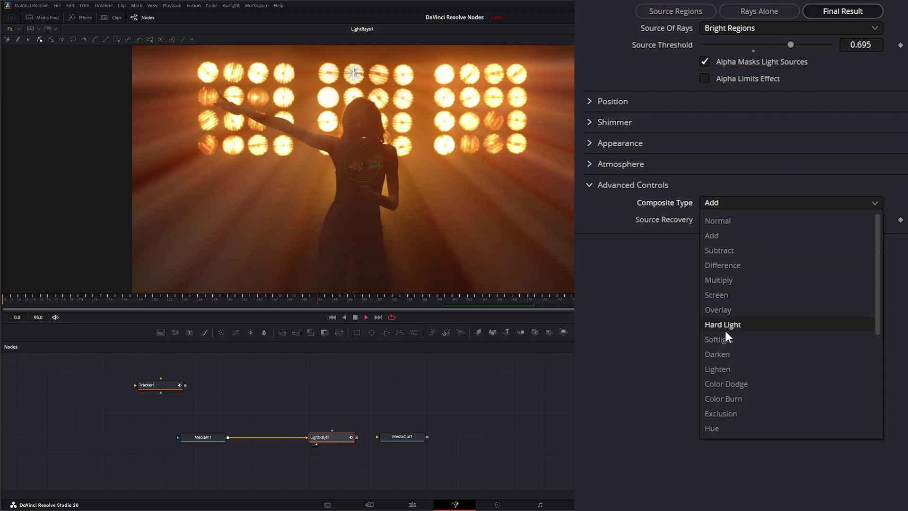
{"action": "scroll", "coordinate": [718, 332], "scroll_direction": "down", "scroll_amount": 1}
{"action": "scroll", "coordinate": [728, 331], "scroll_direction": "up", "scroll_amount": 1}
{"action": "scroll", "coordinate": [709, 340], "scroll_direction": "down", "scroll_amount": 5}
{"action": "left_click", "coordinate": [694, 353]}
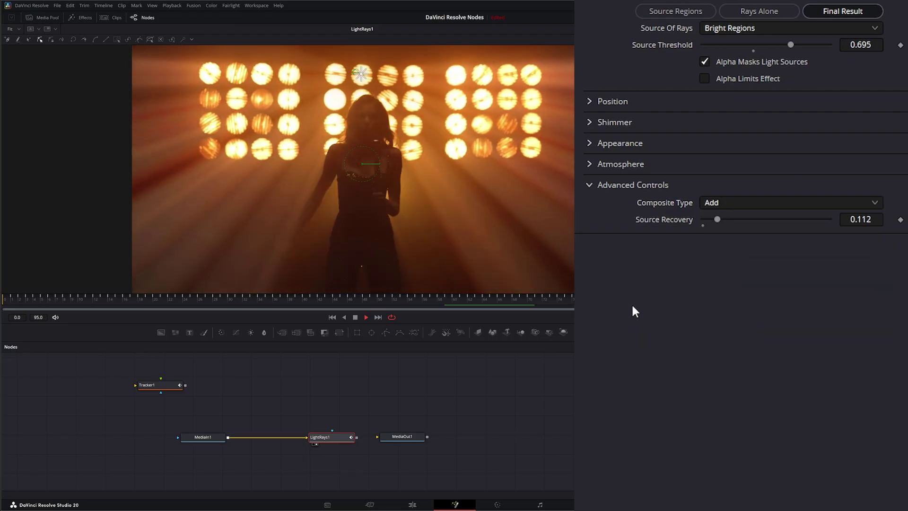
{"action": "left_click", "coordinate": [589, 185]}
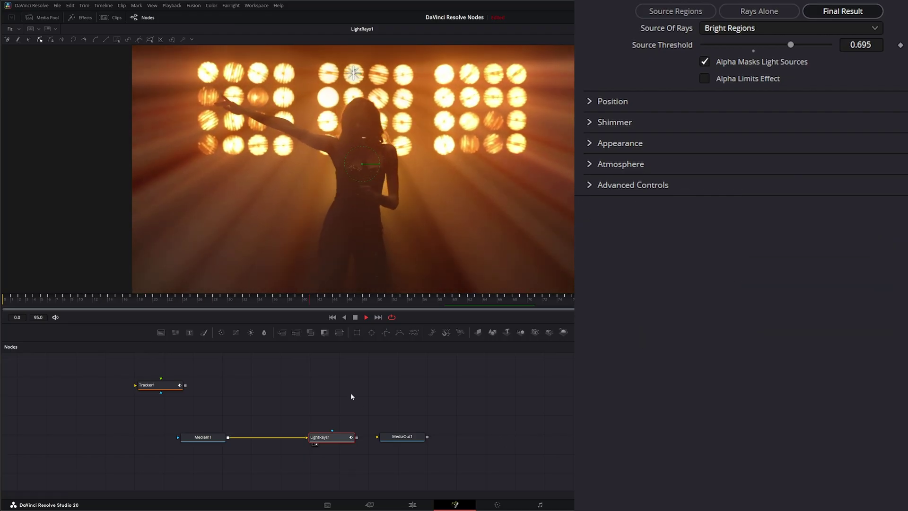